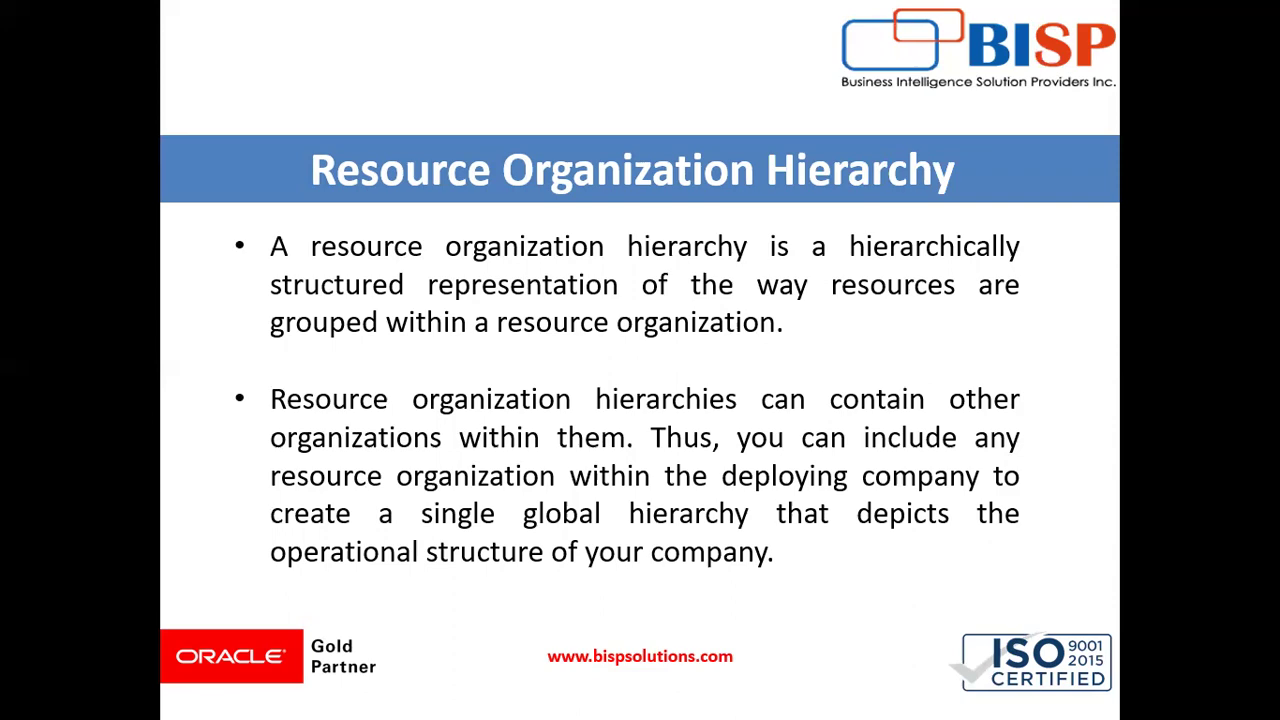
- Switch from the PowerPoint slideshow to the Oracle Applications home page in Edge
{"action": "key", "text": "alt+Tab"}
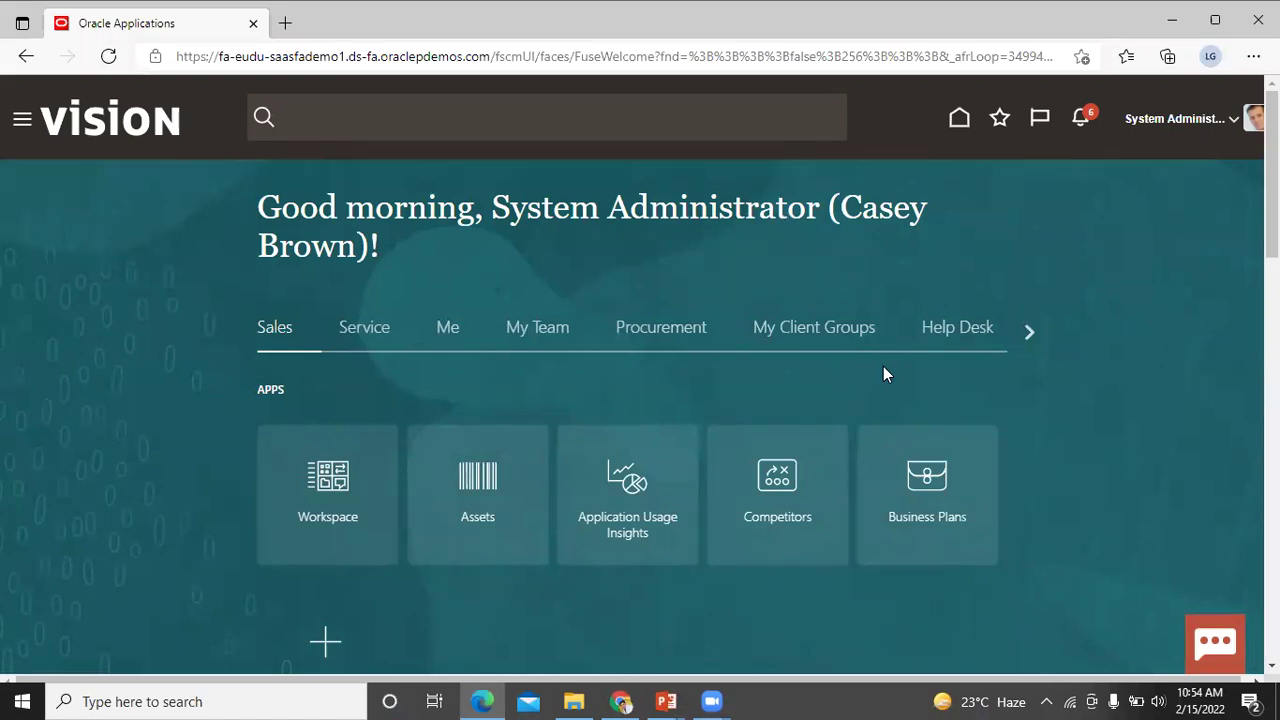
- Go to Setup and Maintenance from the user menu and open its task Search page
{"action": "left_click", "coordinate": [1198, 129]}
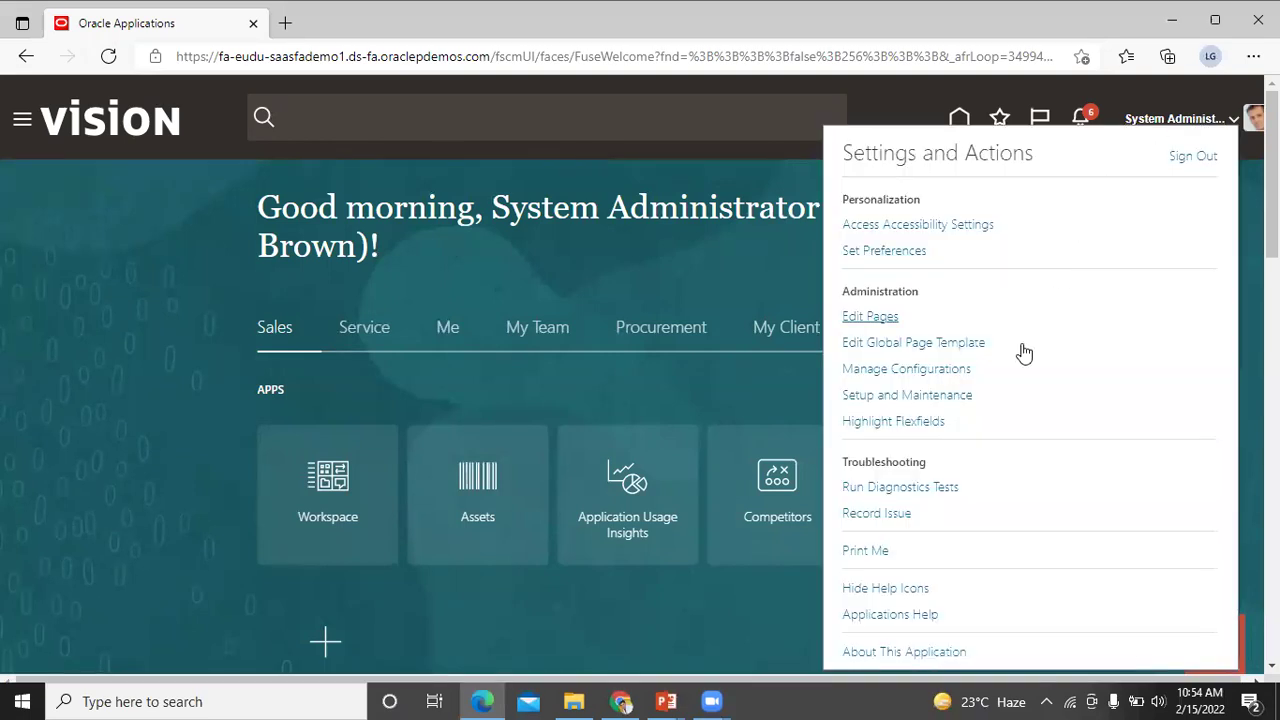
{"action": "left_click", "coordinate": [953, 396]}
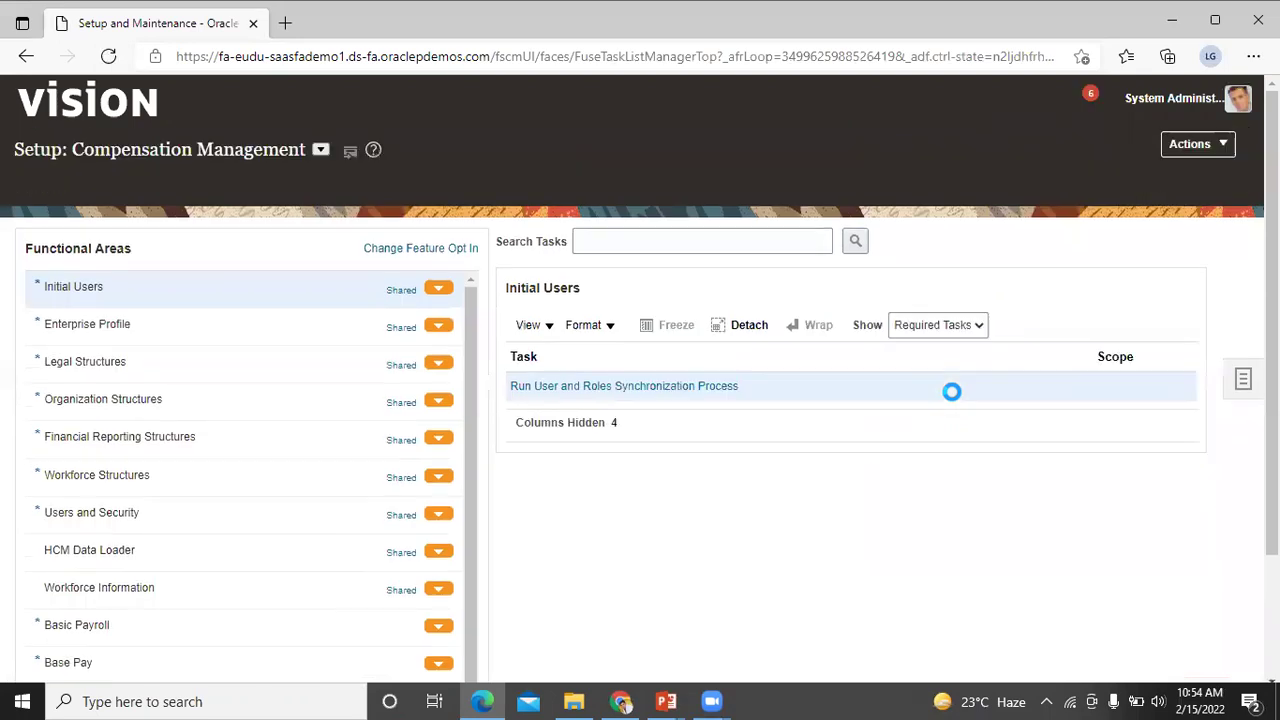
{"action": "left_click", "coordinate": [1243, 366]}
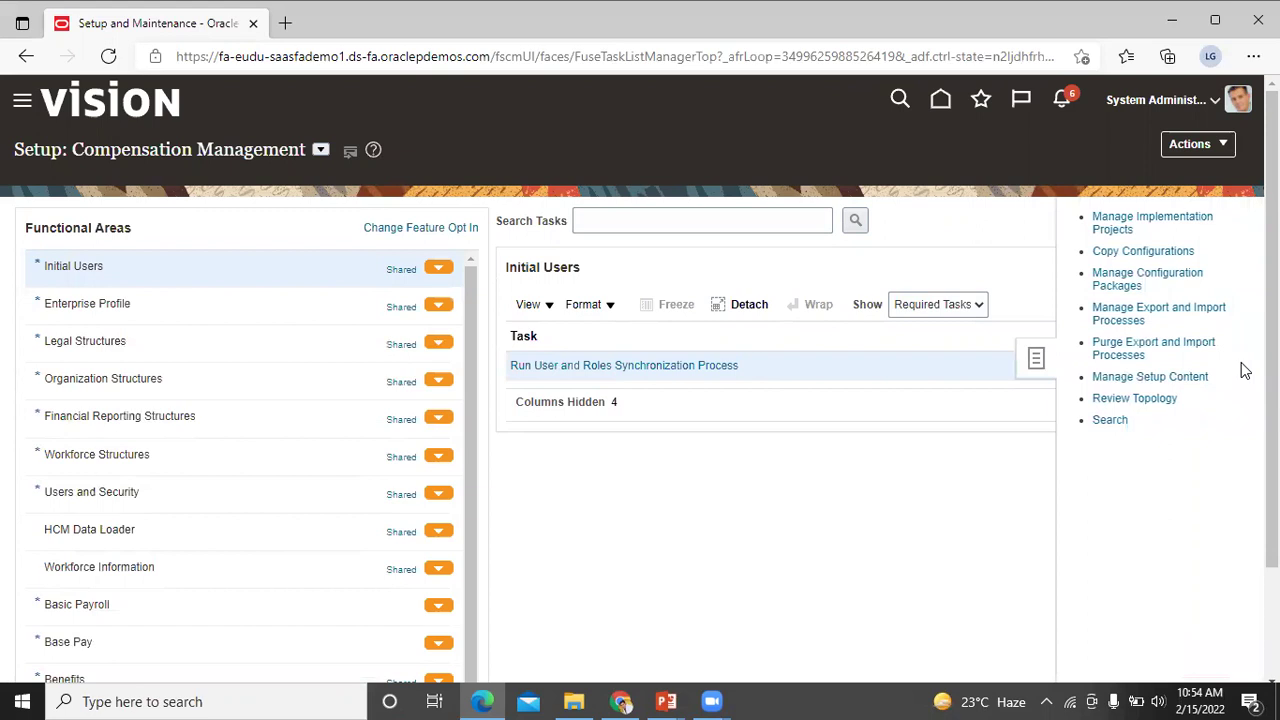
{"action": "left_click", "coordinate": [1110, 420]}
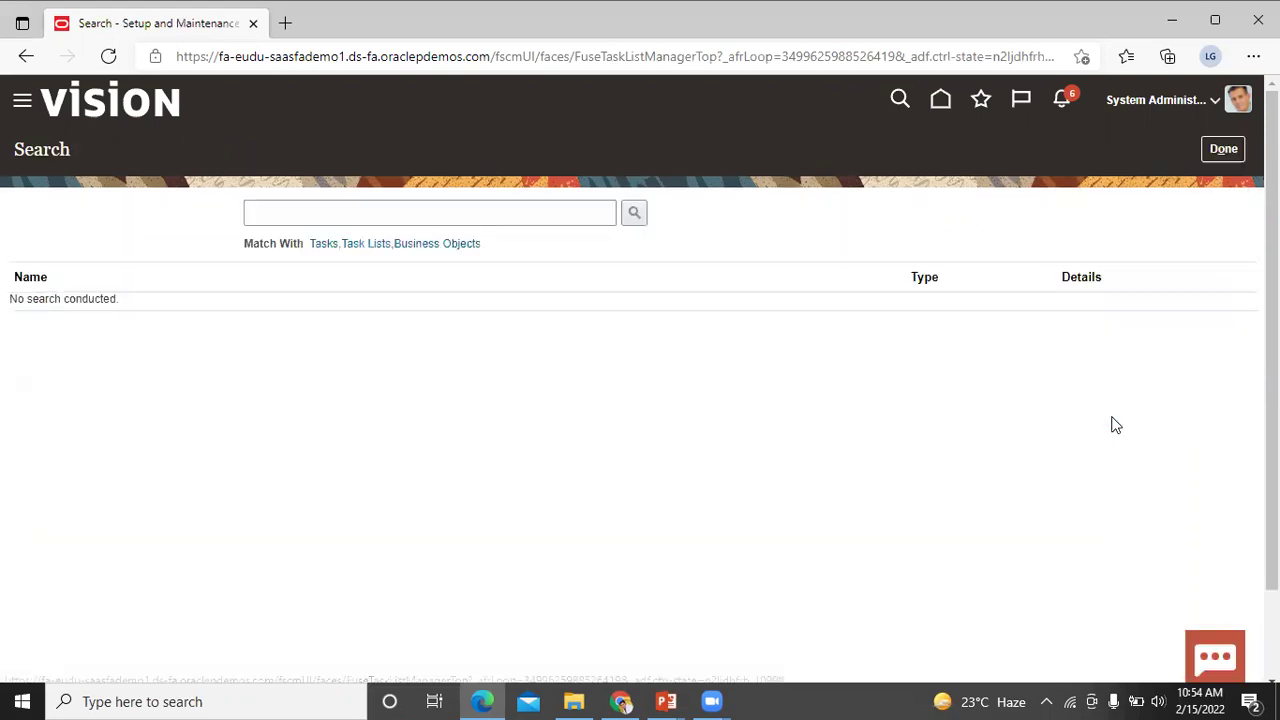
- Search for the Manage Internal Resource Organizations task and open it
{"action": "left_click", "coordinate": [511, 221]}
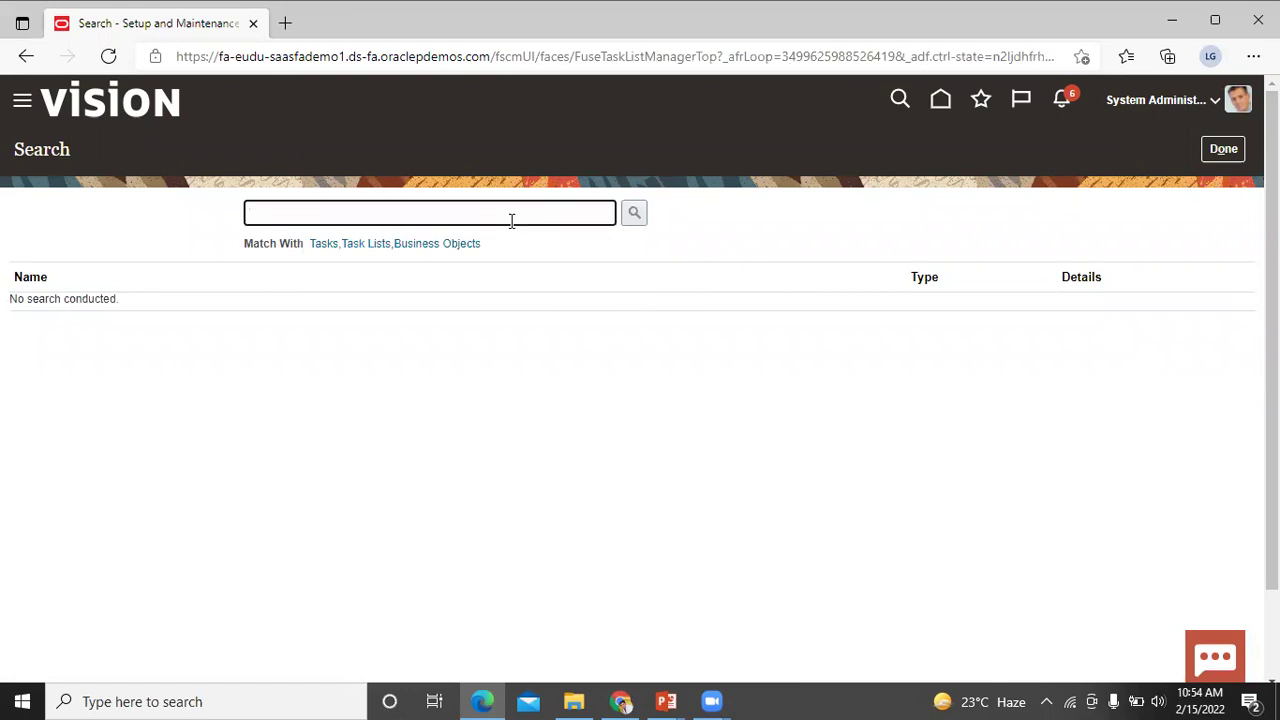
{"action": "type", "text": "maange inf"}
{"action": "key", "text": "BackSpace"}
{"action": "key", "text": "BackSpace"}
{"action": "key", "text": "BackSpace"}
{"action": "key", "text": "BackSpace"}
{"action": "key", "text": "BackSpace"}
{"action": "key", "text": "BackSpace"}
{"action": "key", "text": "BackSpace"}
{"action": "key", "text": "BackSpace"}
{"action": "type", "text": "nage"}
{"action": "type", "text": " inf"}
{"action": "type", "text": "ernal"}
{"action": "type", "text": " resource o"}
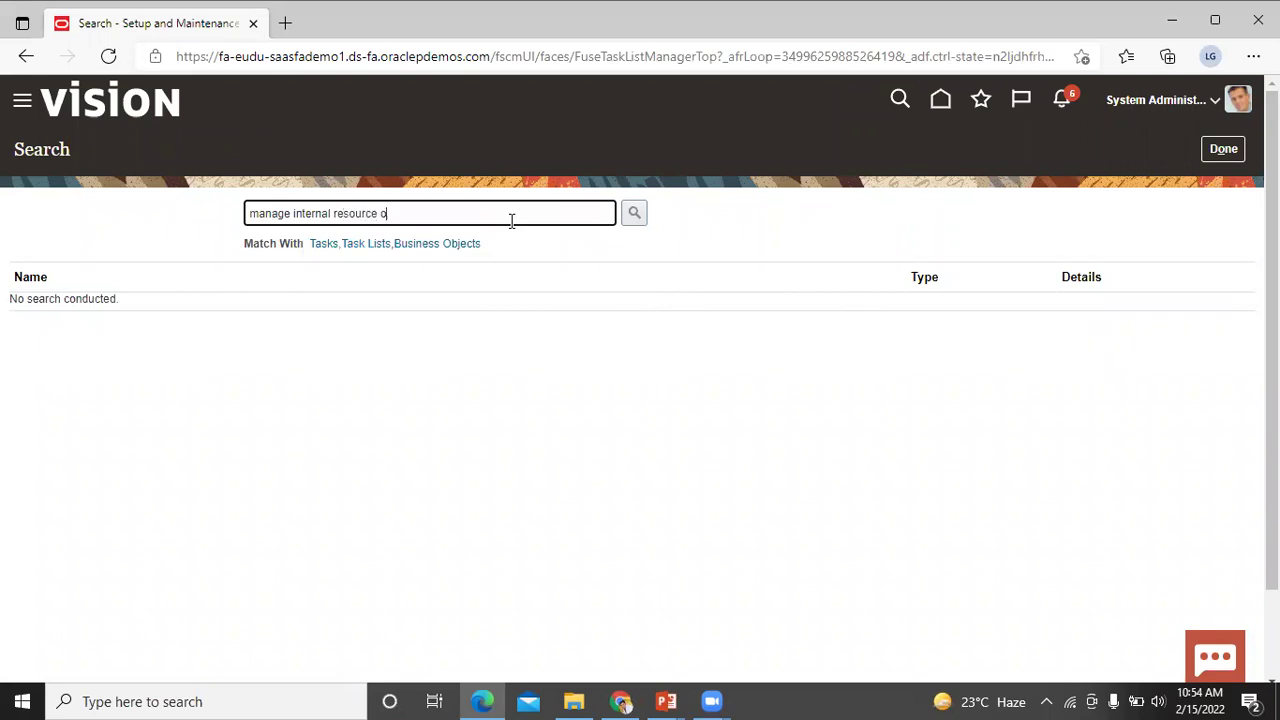
{"action": "type", "text": "rganizations"}
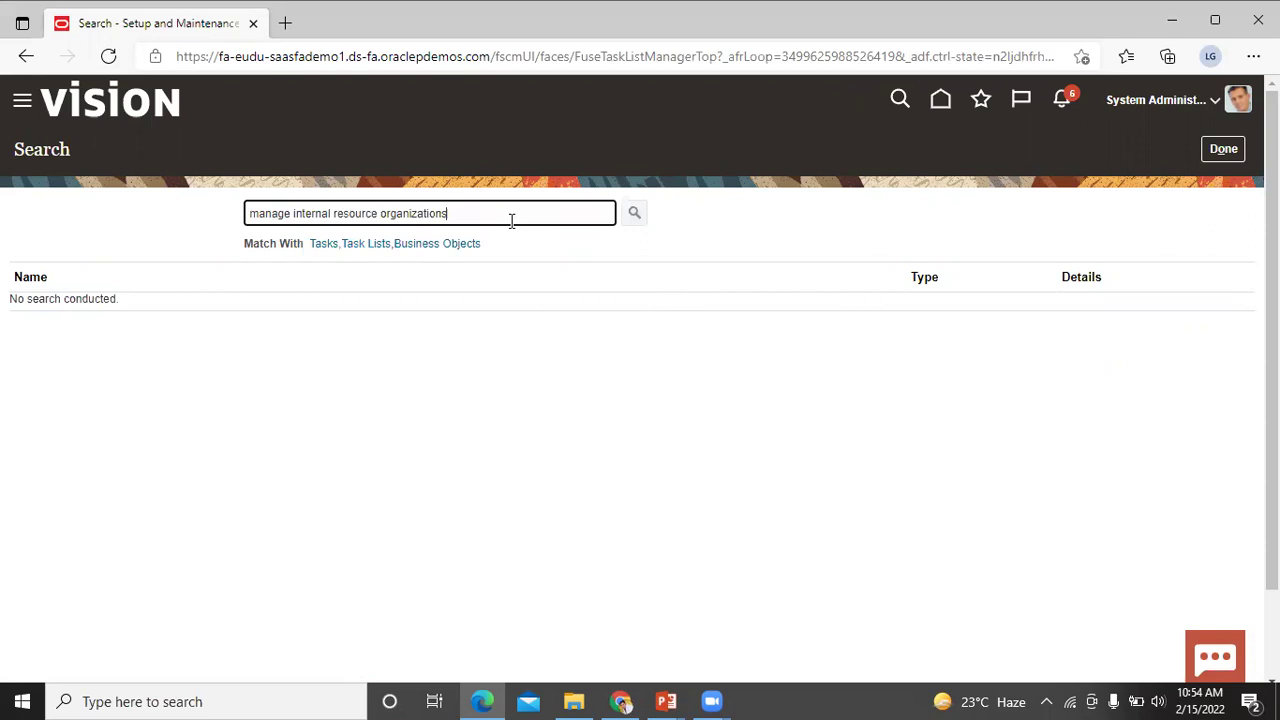
{"action": "key", "text": "Return"}
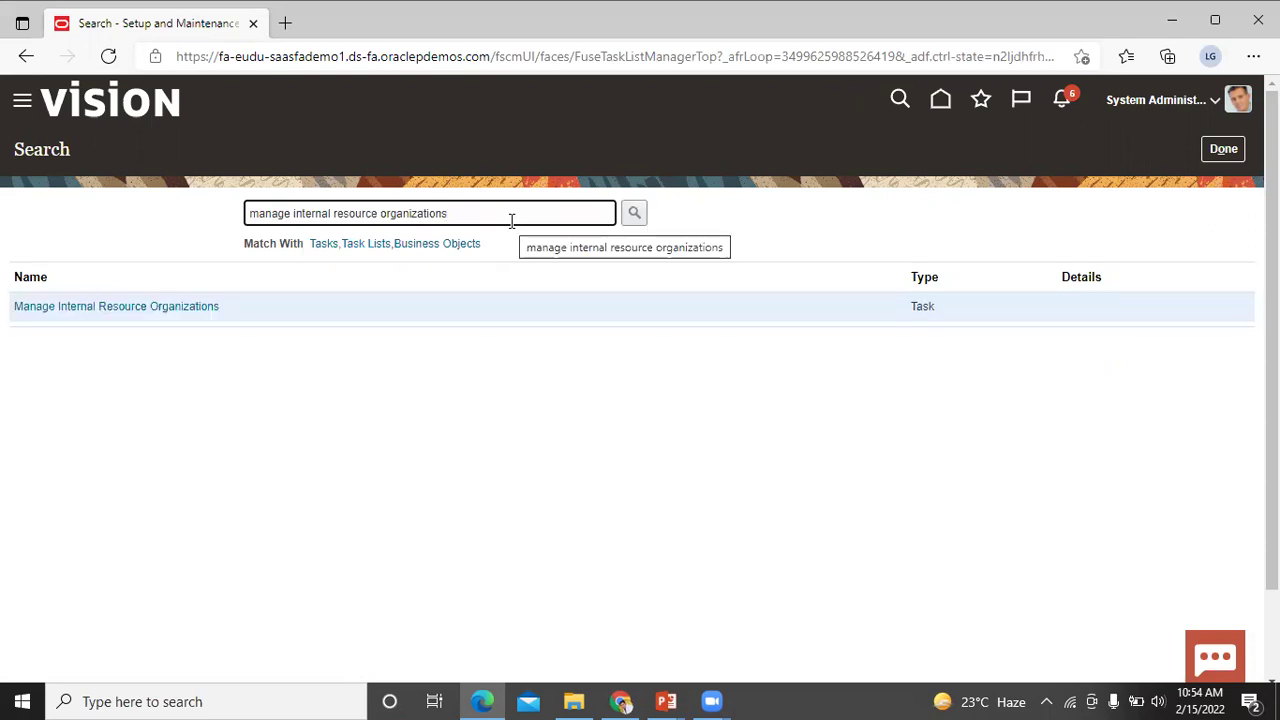
{"action": "left_click", "coordinate": [88, 310]}
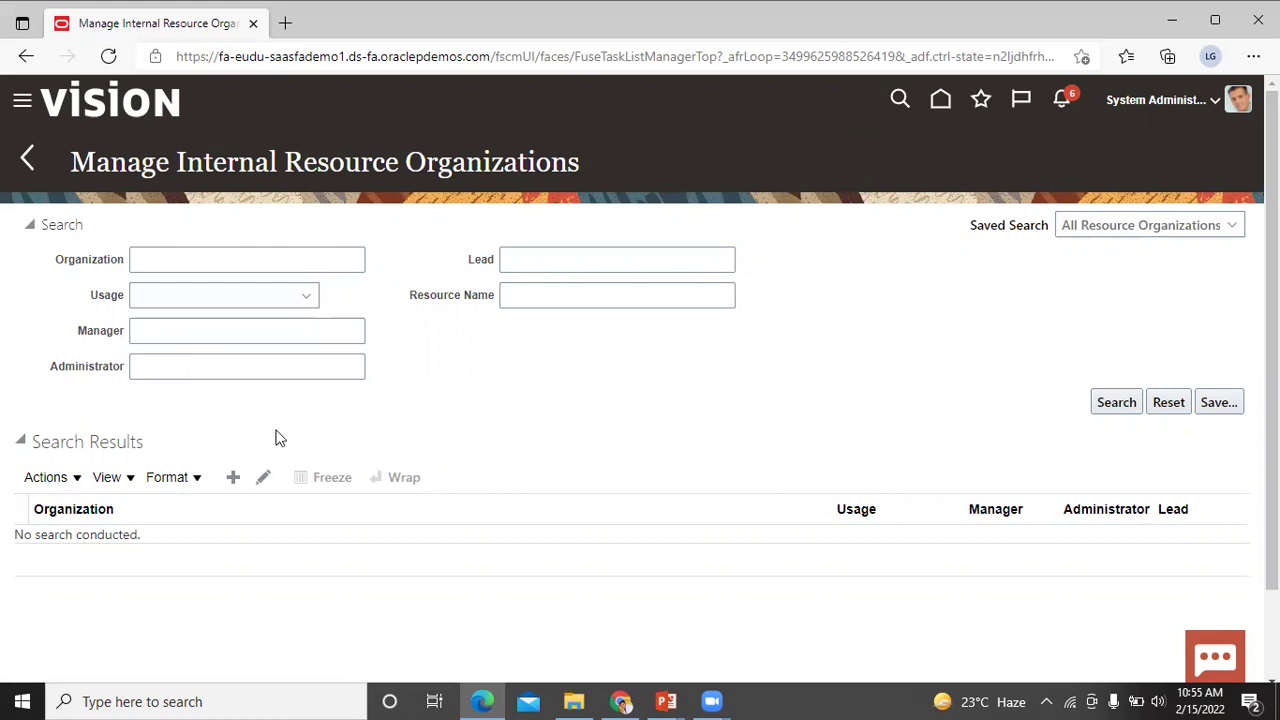
- Start a new resource organization with Create New Organization and continue to basic information
{"action": "left_click", "coordinate": [233, 478]}
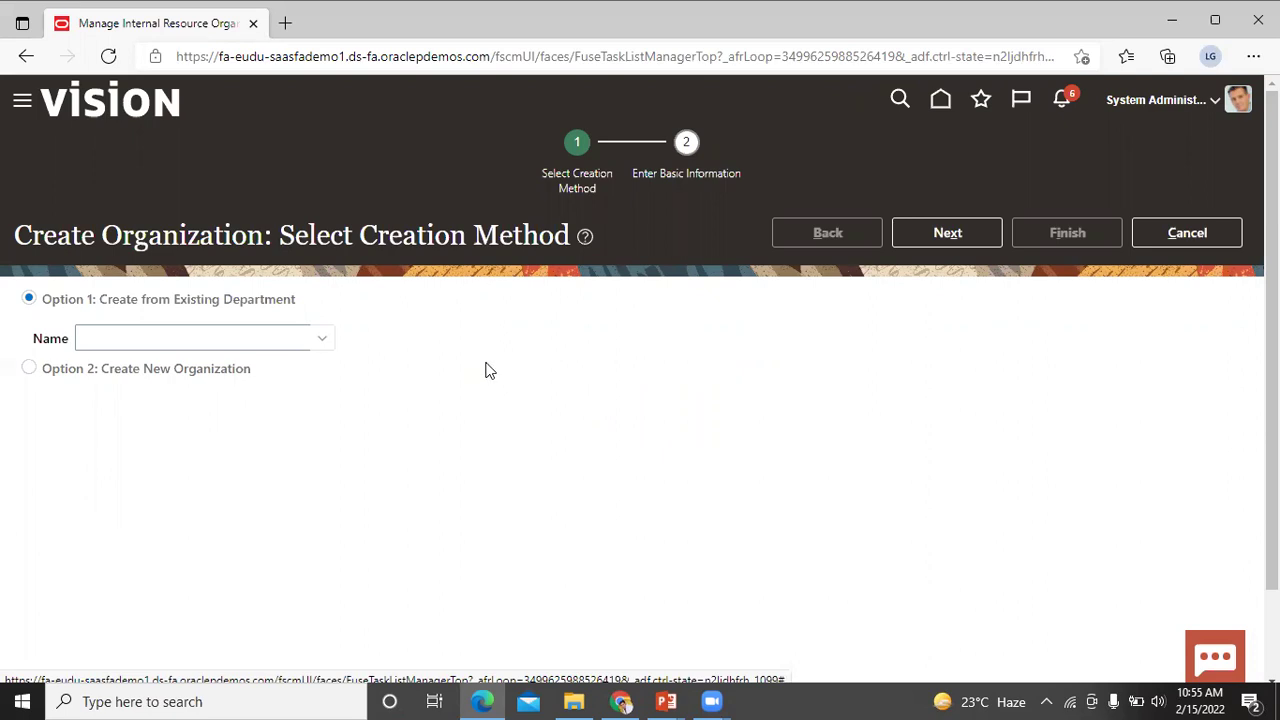
{"action": "left_click", "coordinate": [29, 370]}
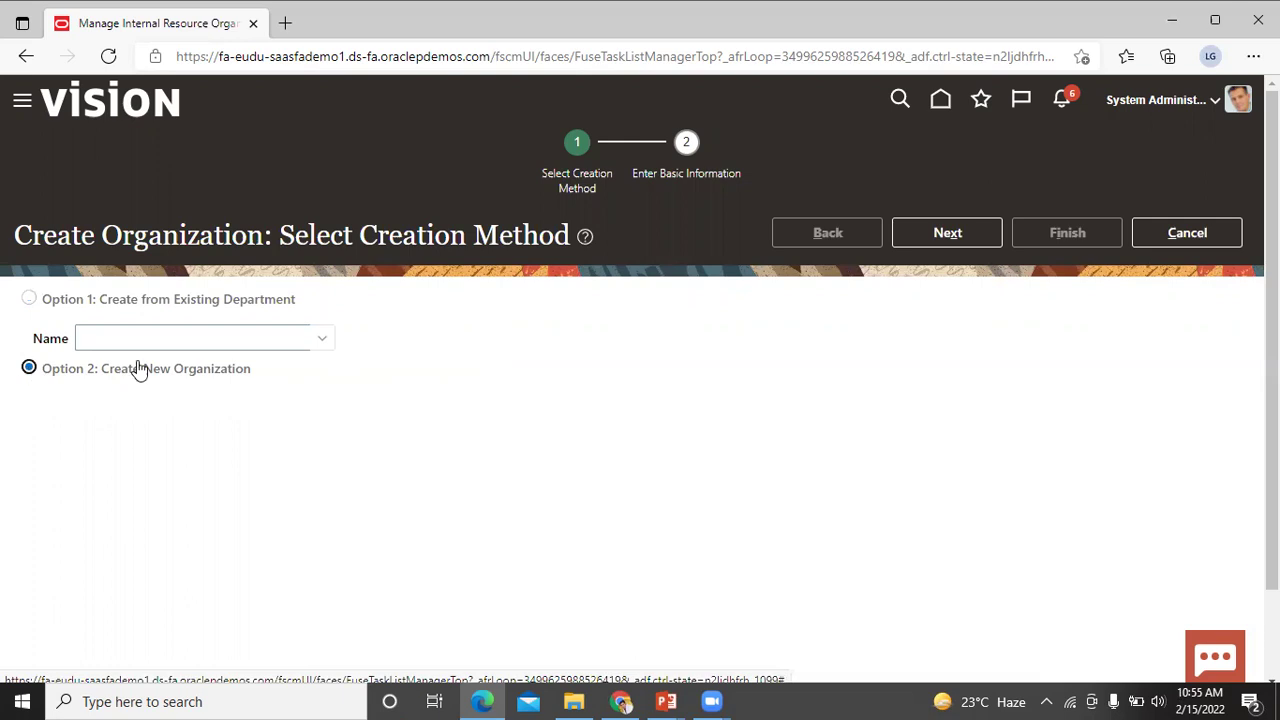
{"action": "left_click", "coordinate": [937, 234]}
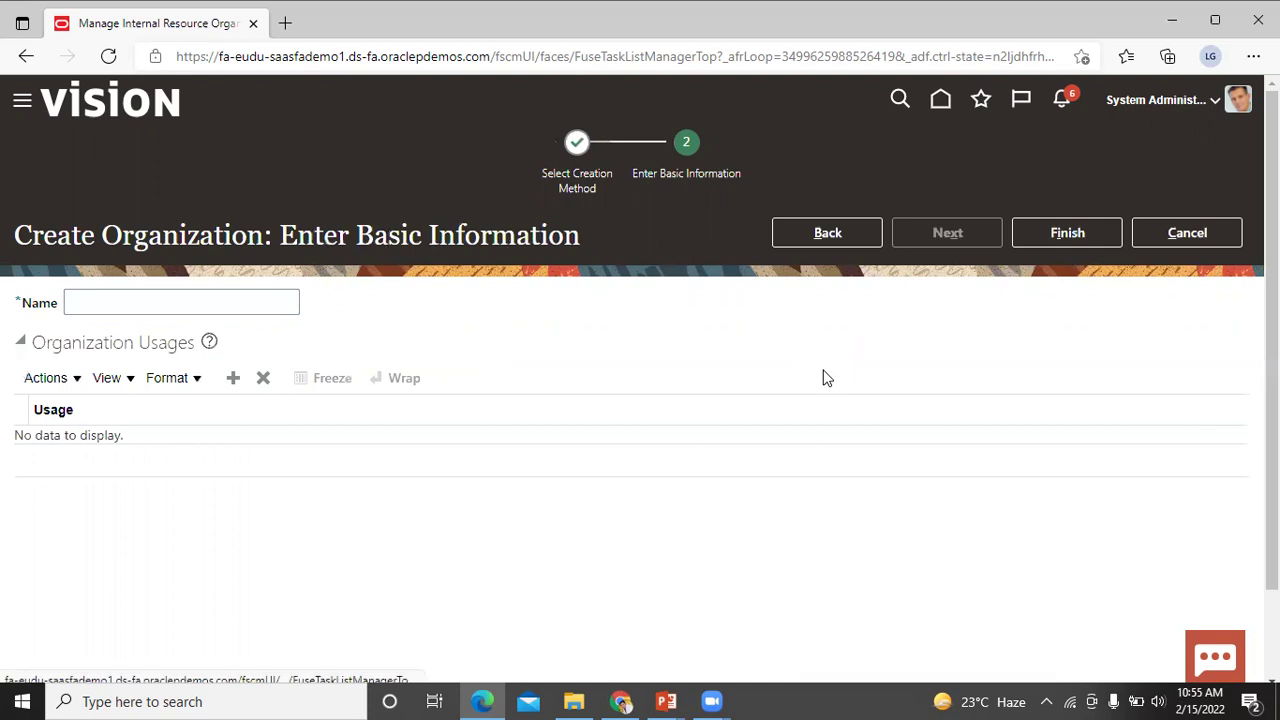
- Create the organization 'BISP Infonet' with Sales Organization usage and finish it
{"action": "left_click", "coordinate": [108, 298]}
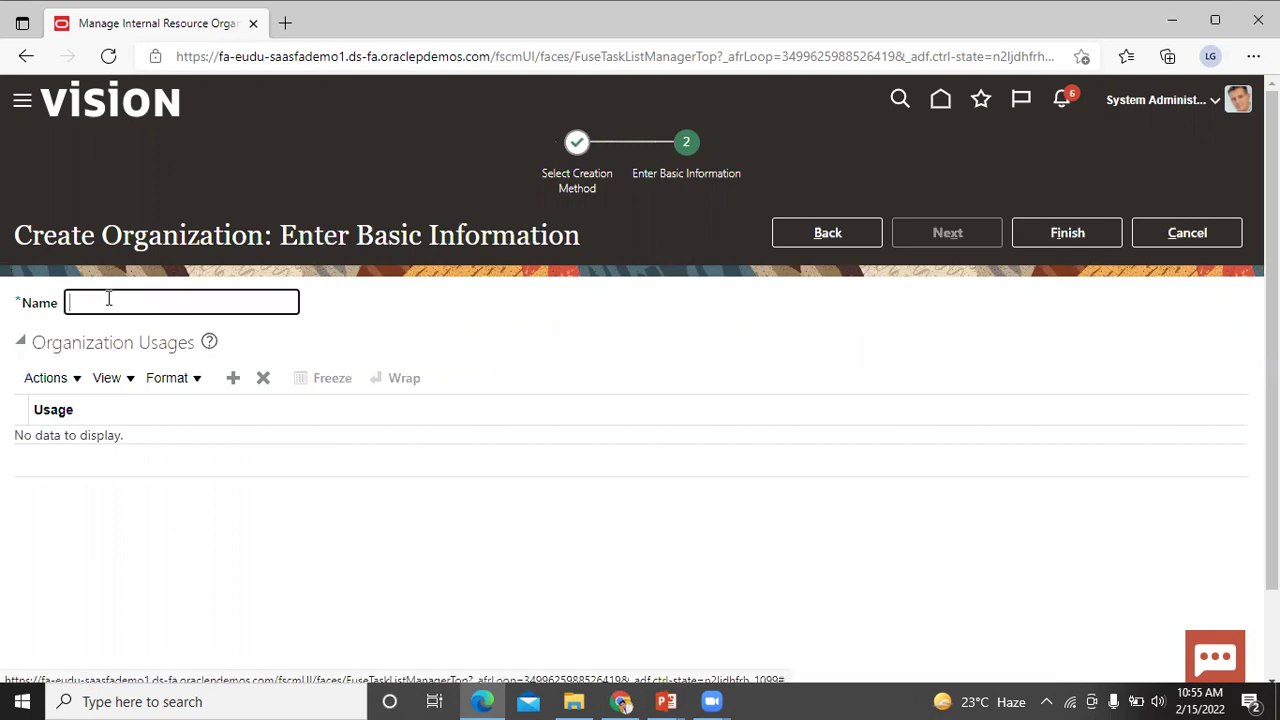
{"action": "type", "text": "BISP"}
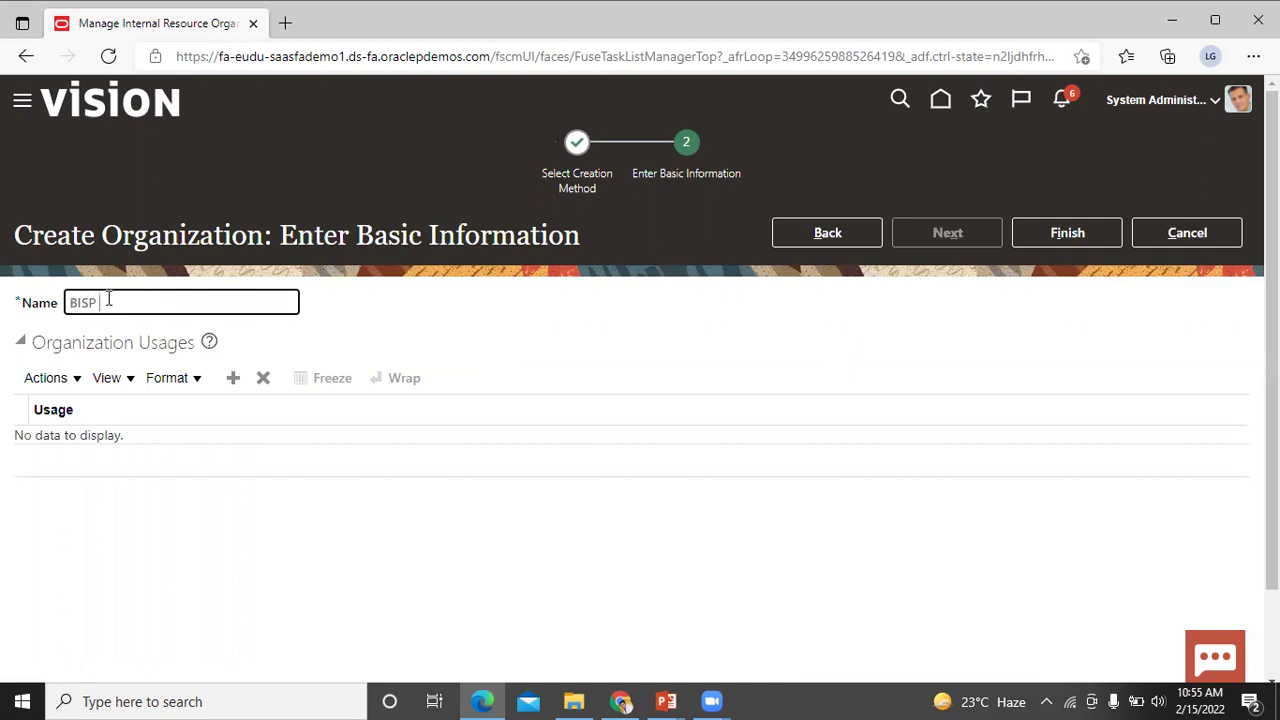
{"action": "type", "text": " Infonet"}
{"action": "left_click", "coordinate": [233, 379]}
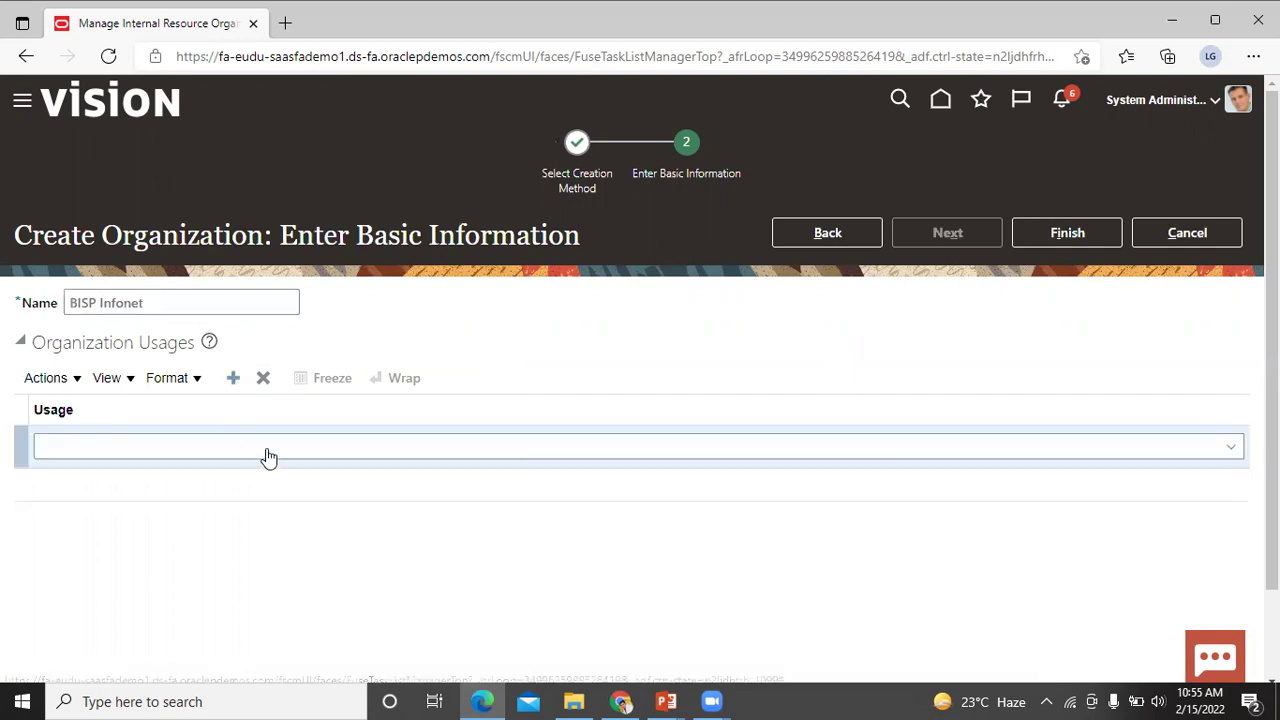
{"action": "left_click", "coordinate": [273, 451]}
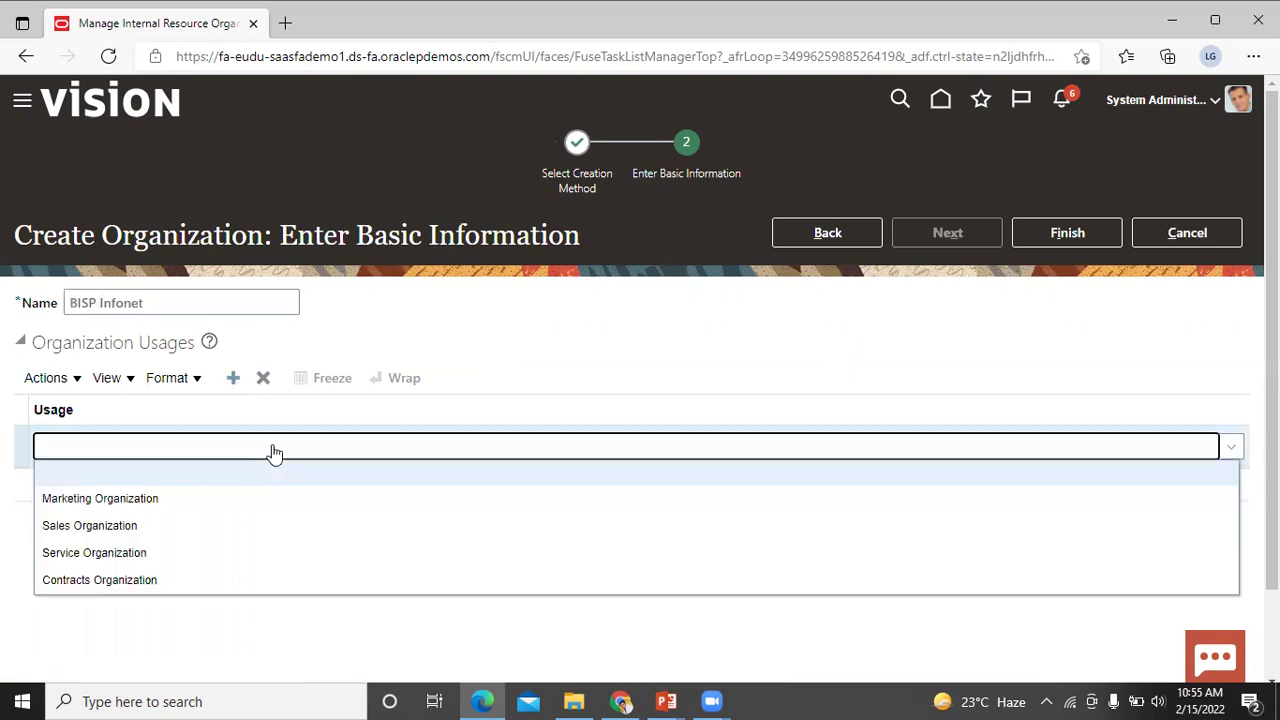
{"action": "left_click", "coordinate": [233, 526]}
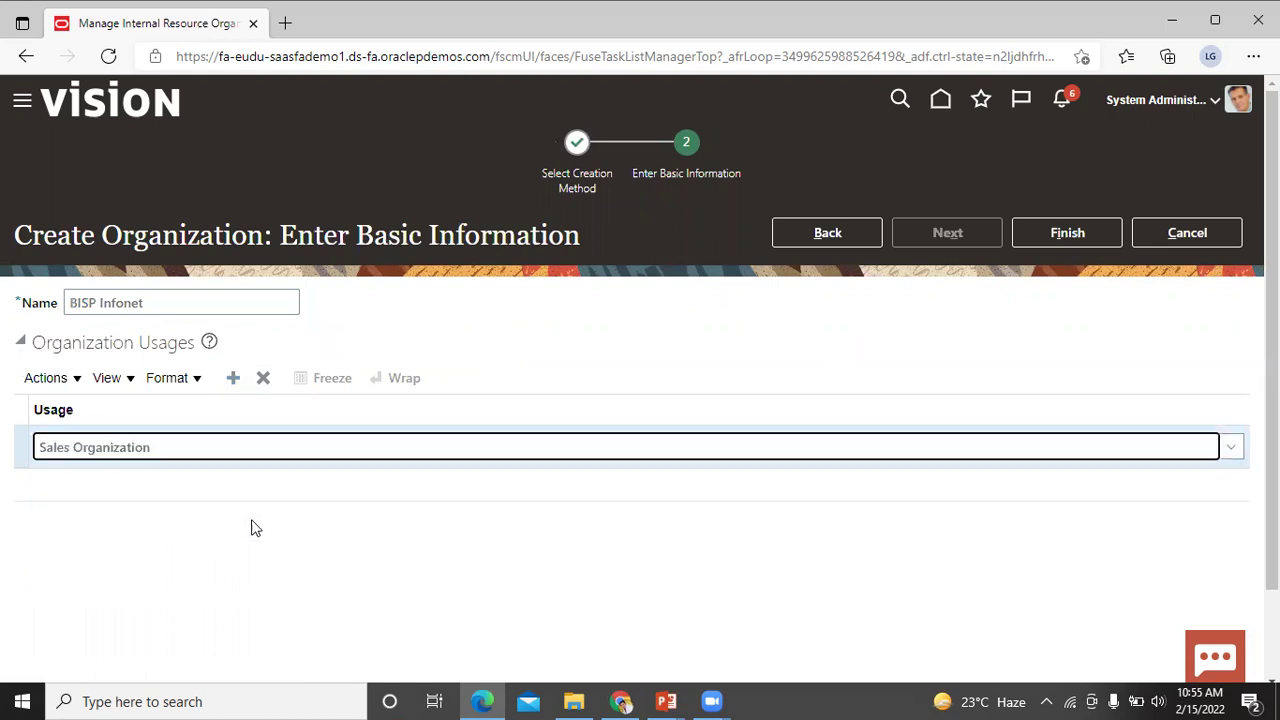
{"action": "left_click", "coordinate": [1068, 233]}
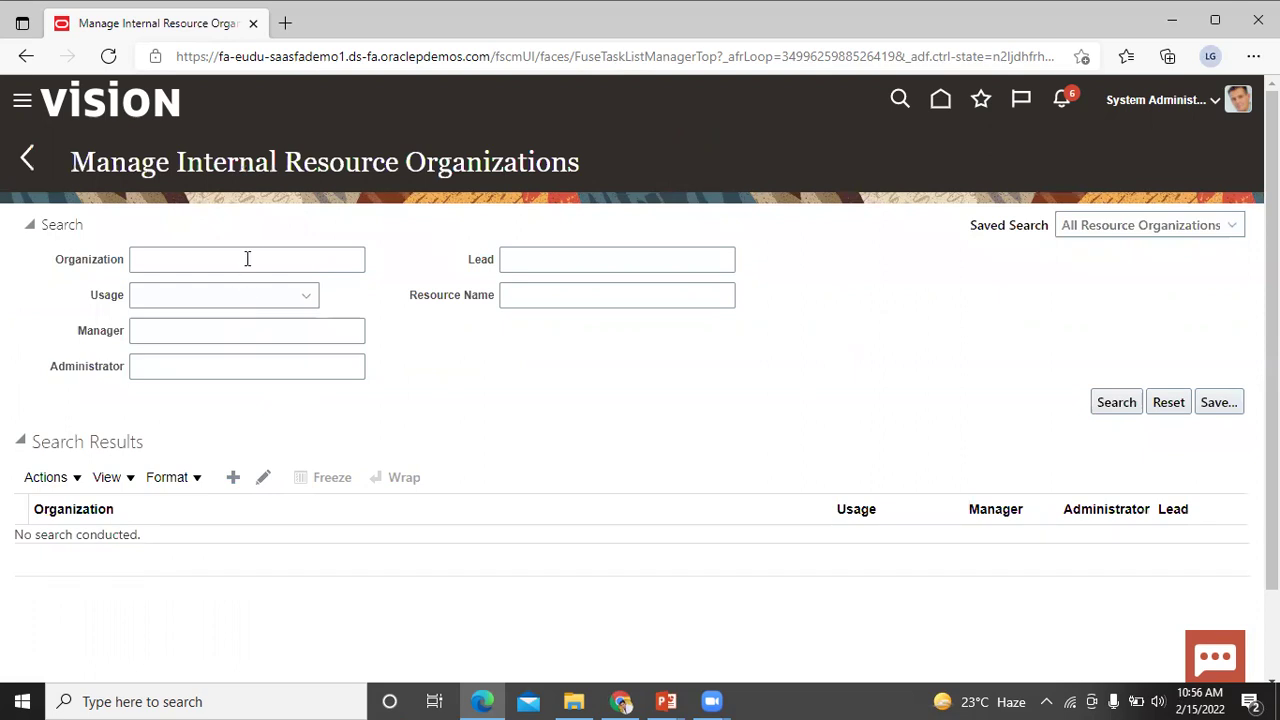
- Search for organization 'BISP Infonet' to confirm its Sales Organization usage
{"action": "left_click", "coordinate": [247, 259]}
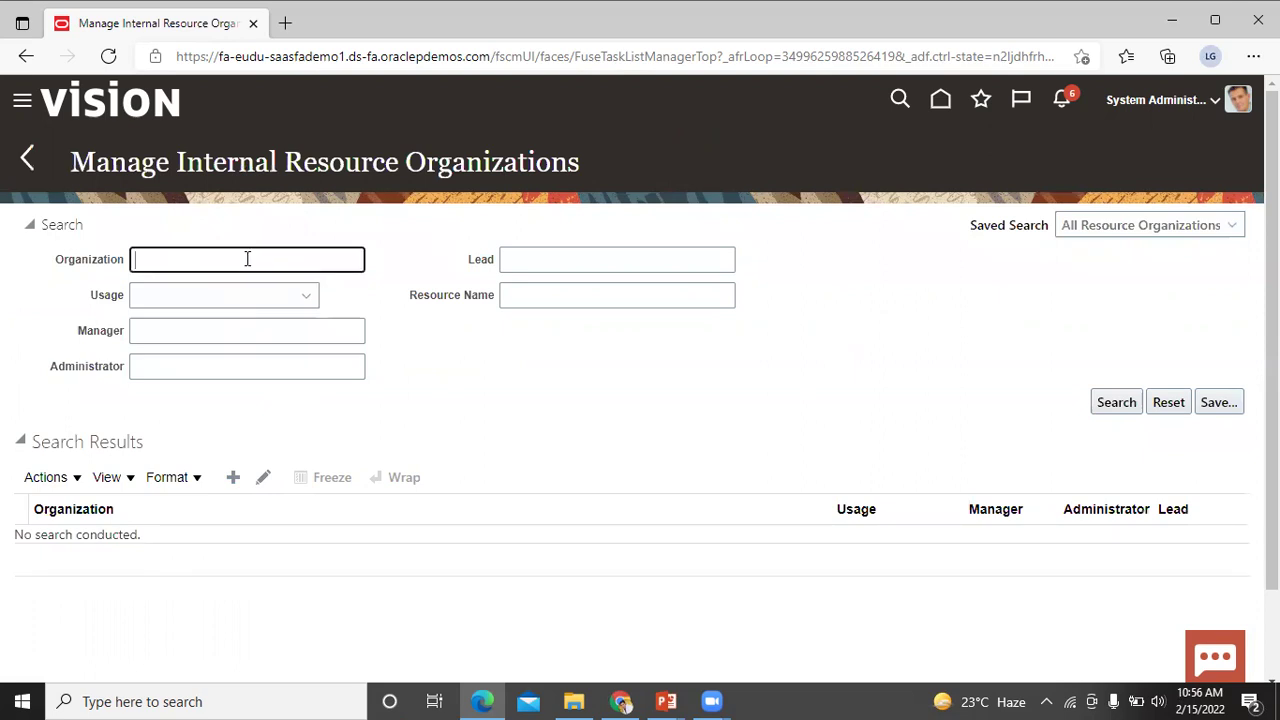
{"action": "type", "text": "BISP Infonet"}
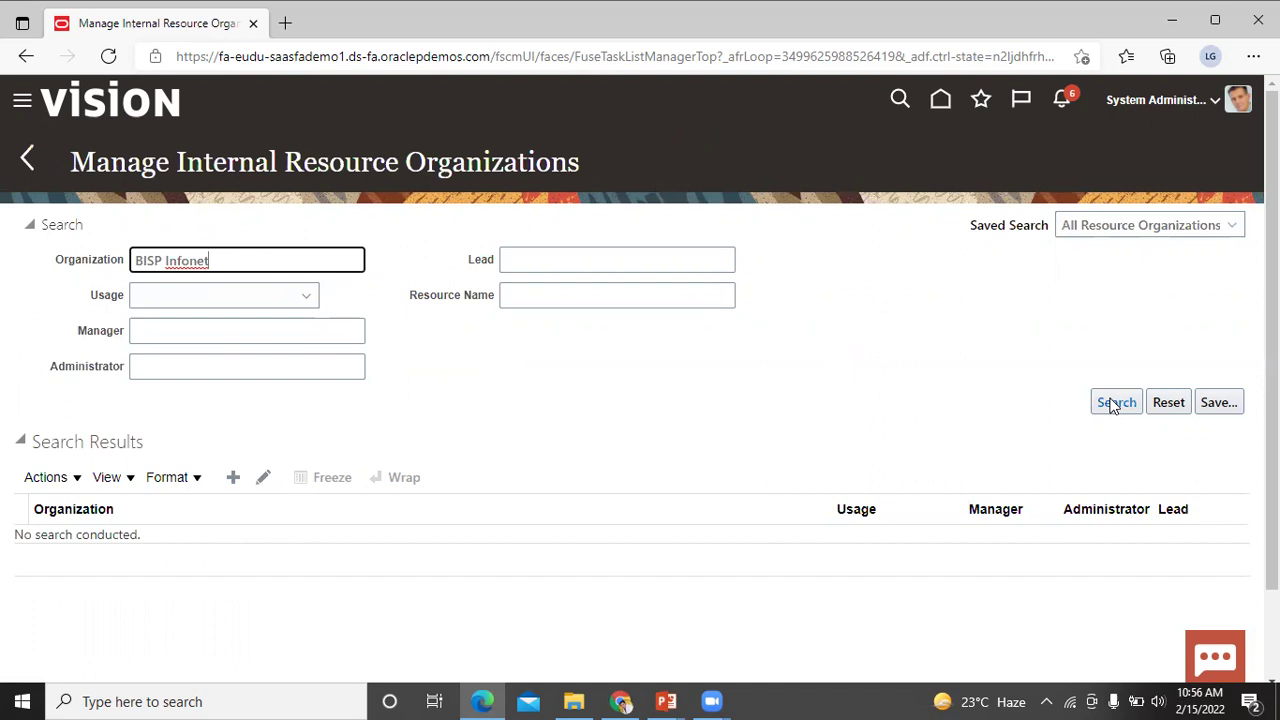
{"action": "left_click", "coordinate": [1113, 403]}
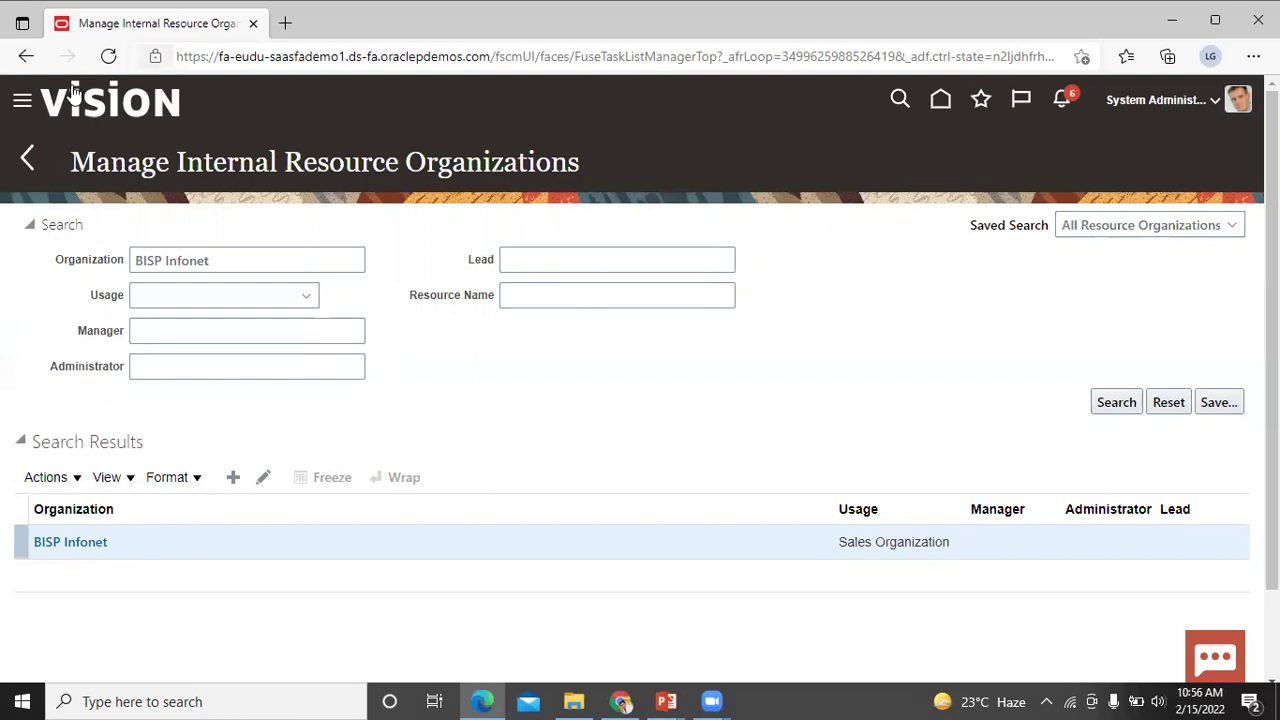
- Open the Resource Directory from the Navigator's Others group
{"action": "left_click", "coordinate": [22, 104]}
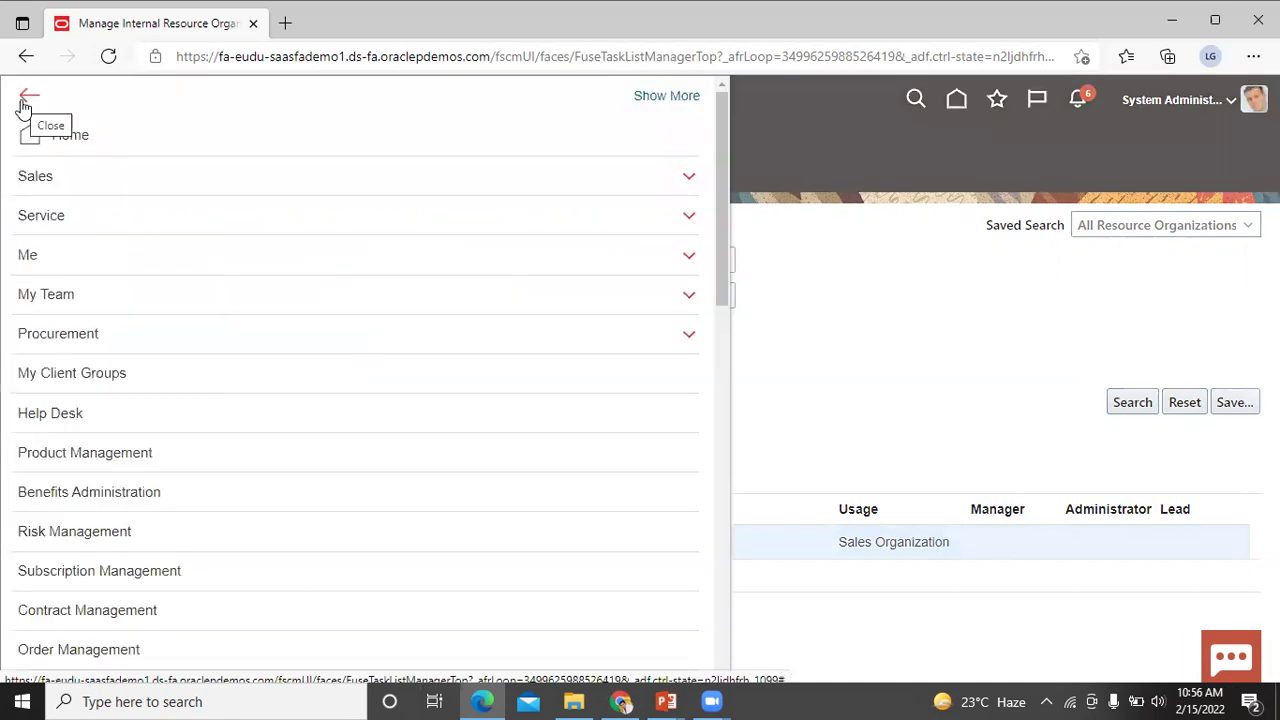
{"action": "scroll", "coordinate": [166, 270], "scroll_direction": "down", "scroll_amount": 10}
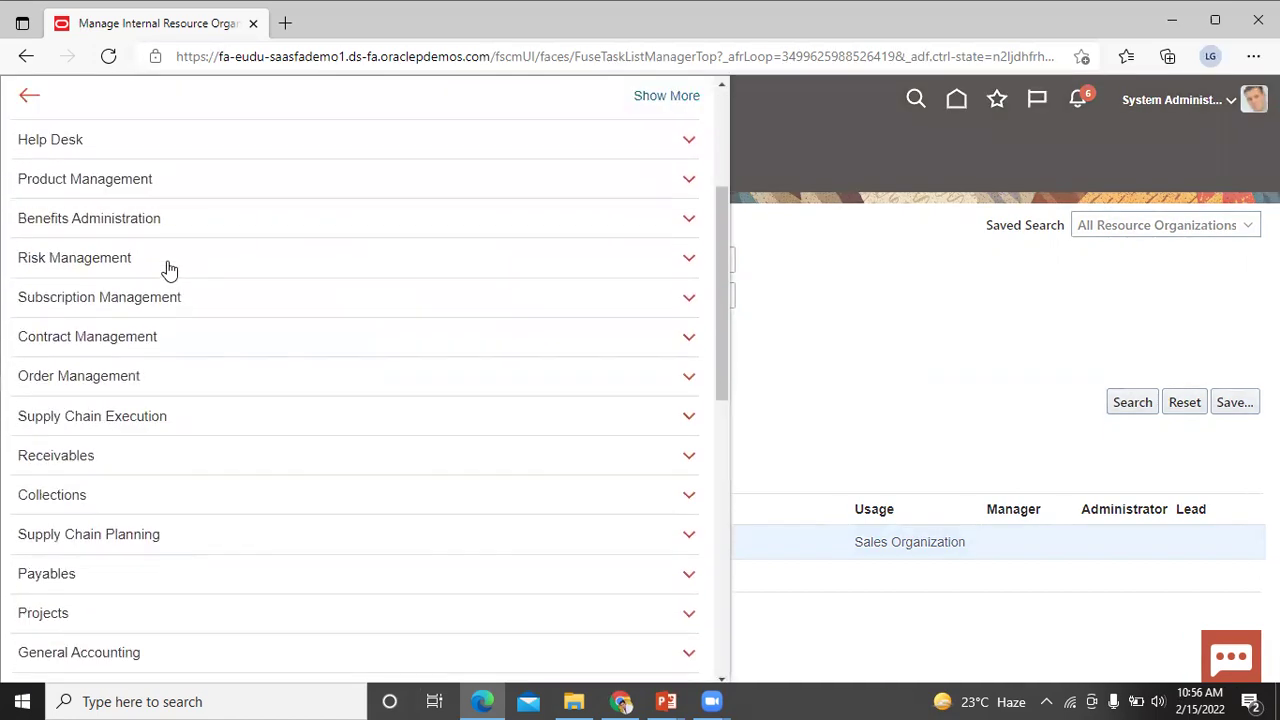
{"action": "scroll", "coordinate": [170, 273], "scroll_direction": "up", "scroll_amount": 1}
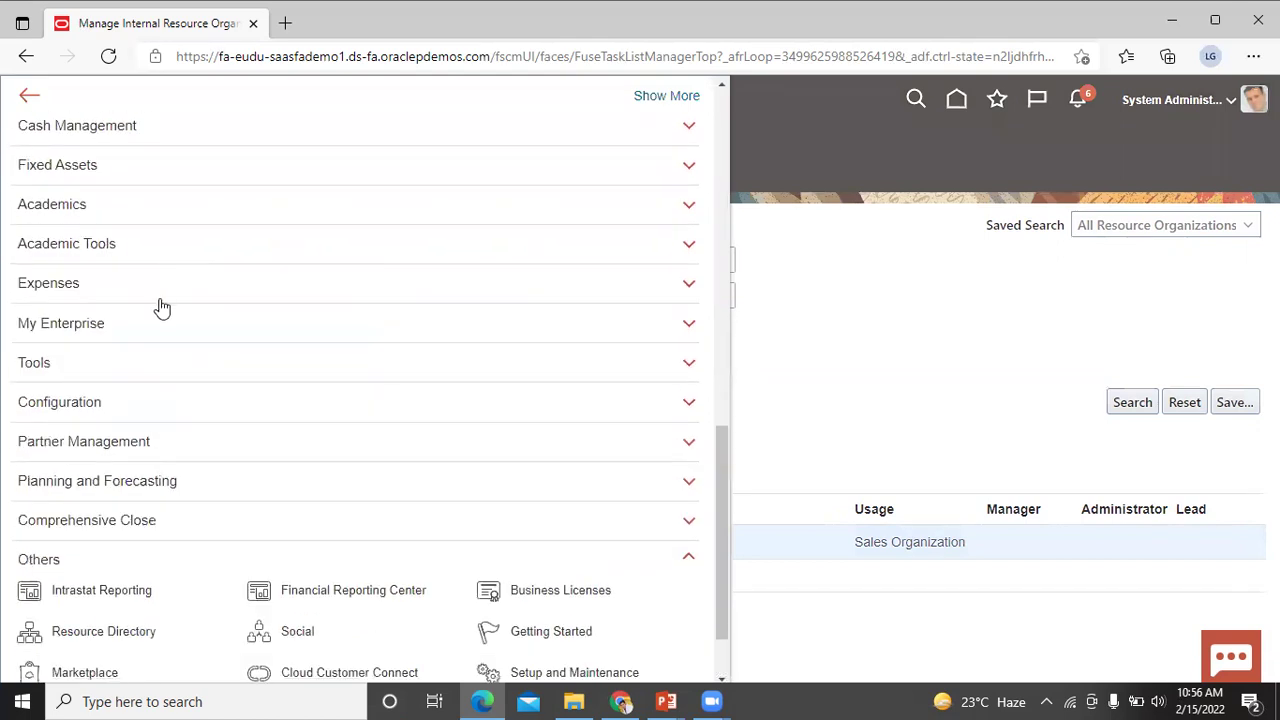
{"action": "scroll", "coordinate": [108, 560], "scroll_direction": "down", "scroll_amount": 1}
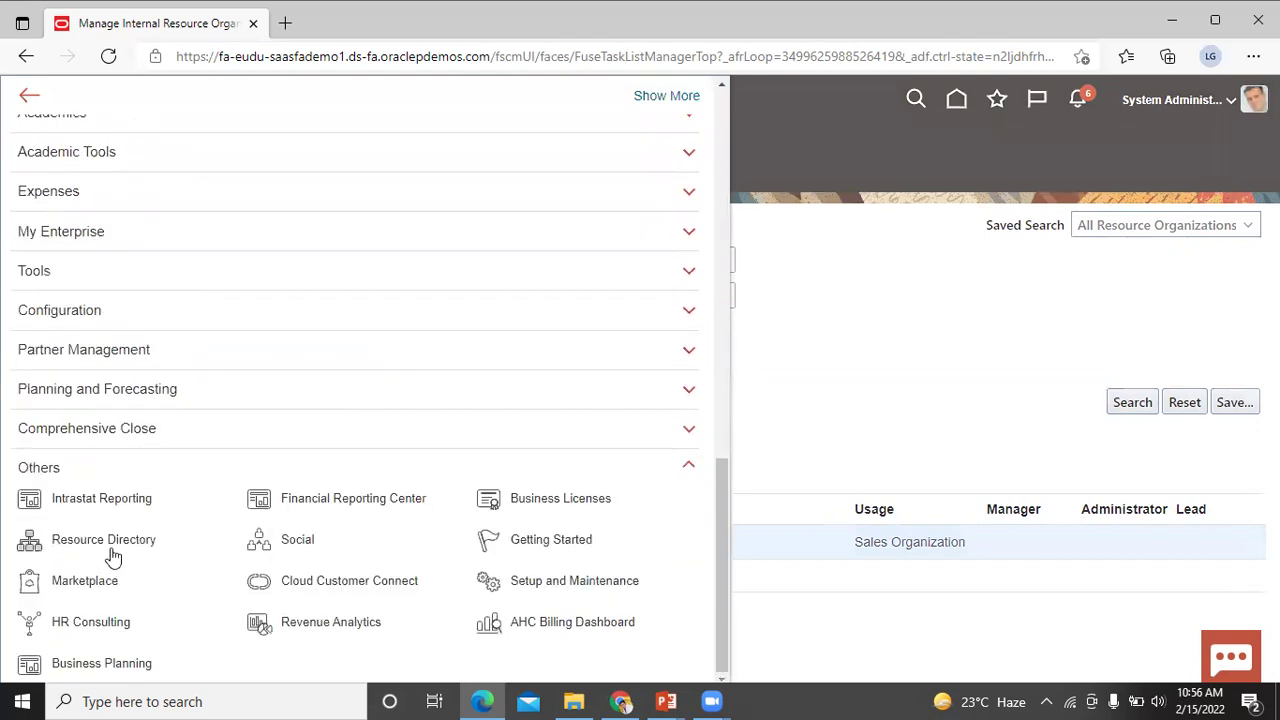
{"action": "left_click", "coordinate": [104, 540]}
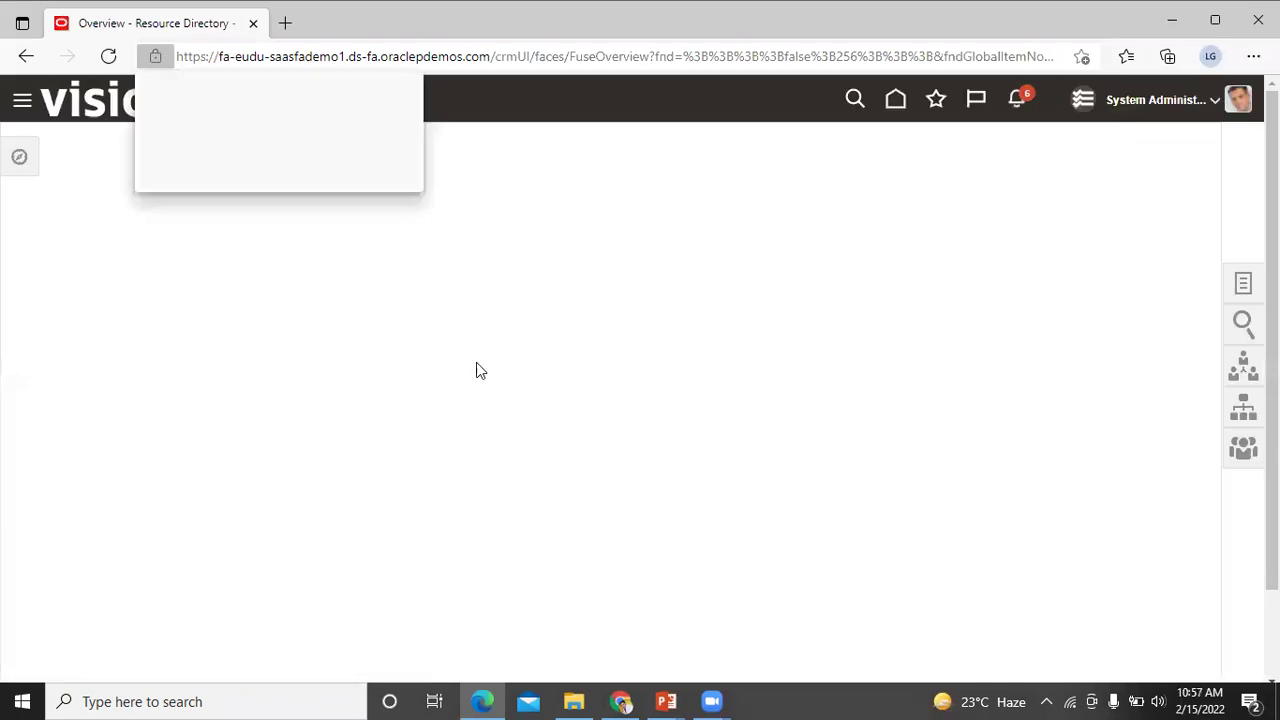
- Dismiss the notification and open View Organization Hierarchies from the Tasks panel
{"action": "left_click", "coordinate": [397, 89]}
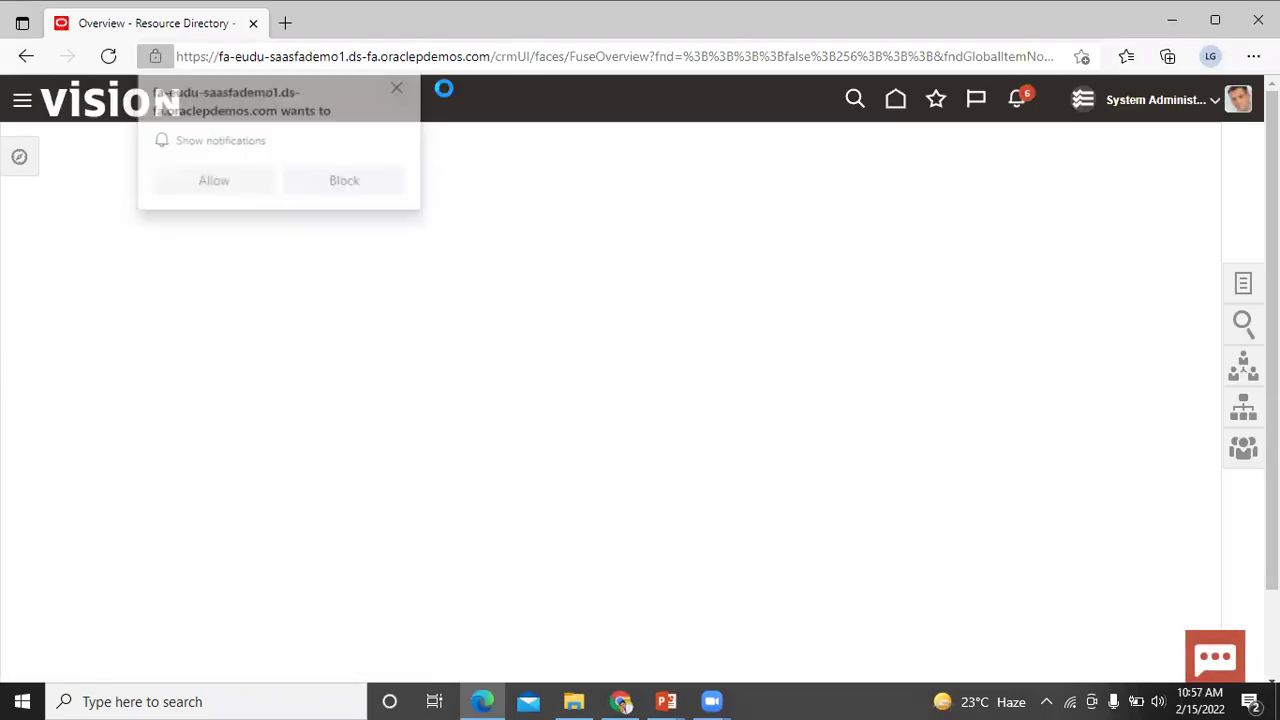
{"action": "left_click", "coordinate": [1244, 286]}
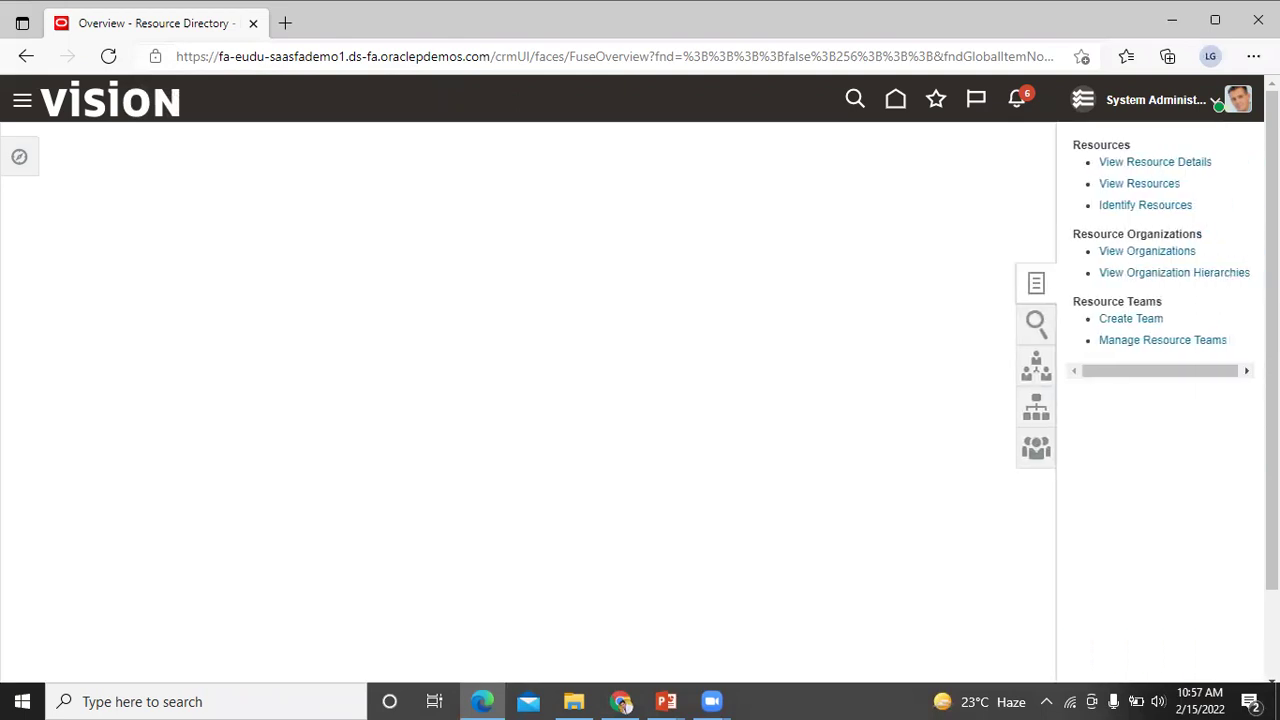
{"action": "left_click", "coordinate": [1188, 278]}
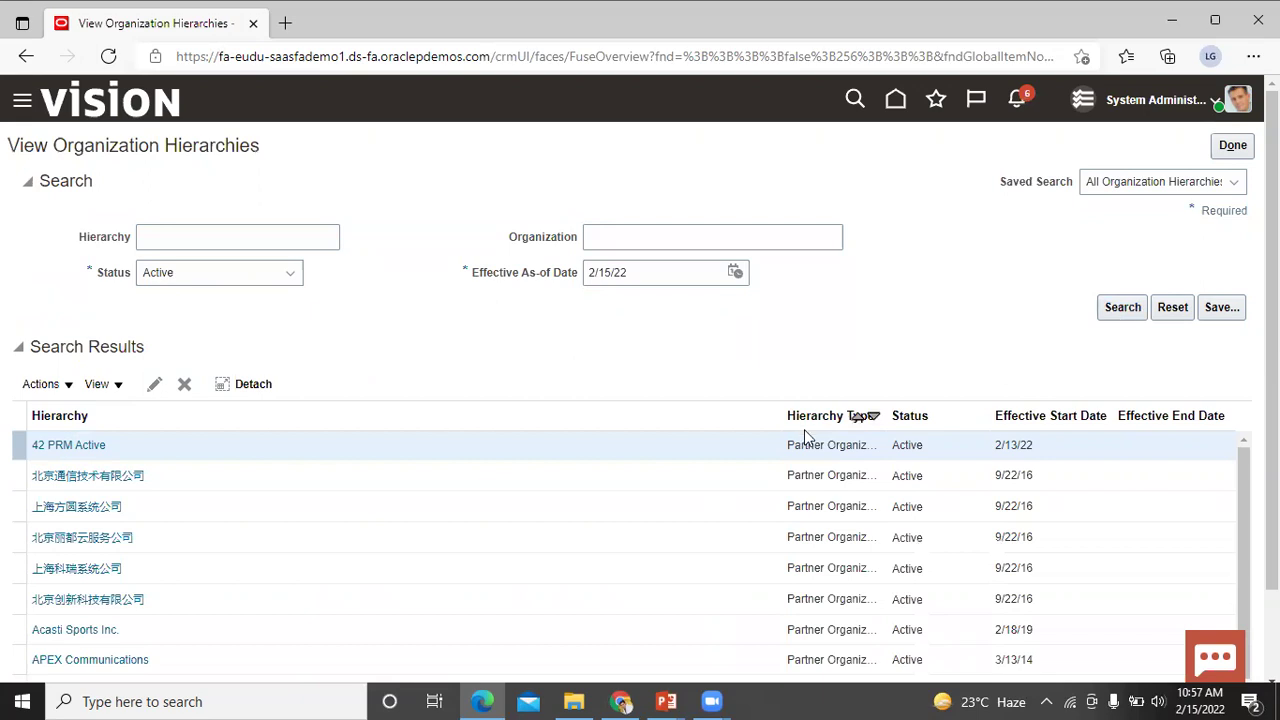
- Find and open the Internal Resource Organization Hierarchy from the hierarchy list
{"action": "scroll", "coordinate": [697, 491], "scroll_direction": "down", "scroll_amount": 2}
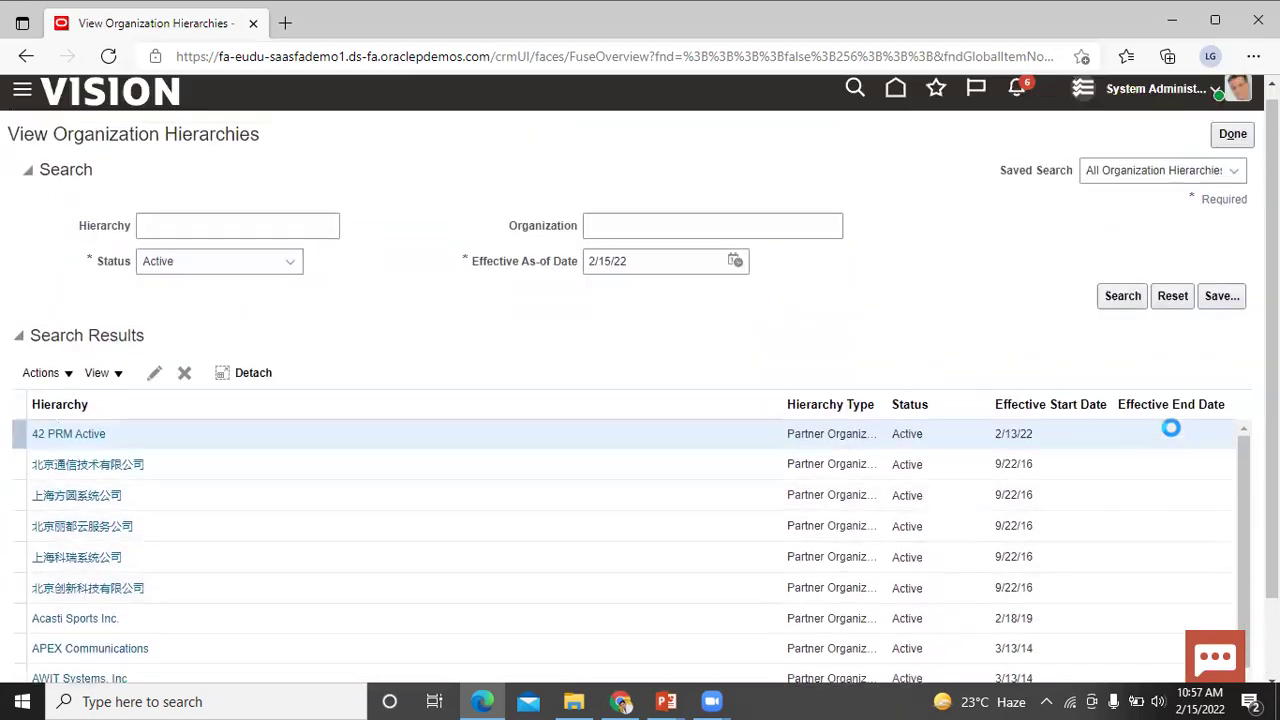
{"action": "scroll", "coordinate": [1186, 443], "scroll_direction": "down", "scroll_amount": 8}
{"action": "scroll", "coordinate": [1101, 444], "scroll_direction": "down", "scroll_amount": 2}
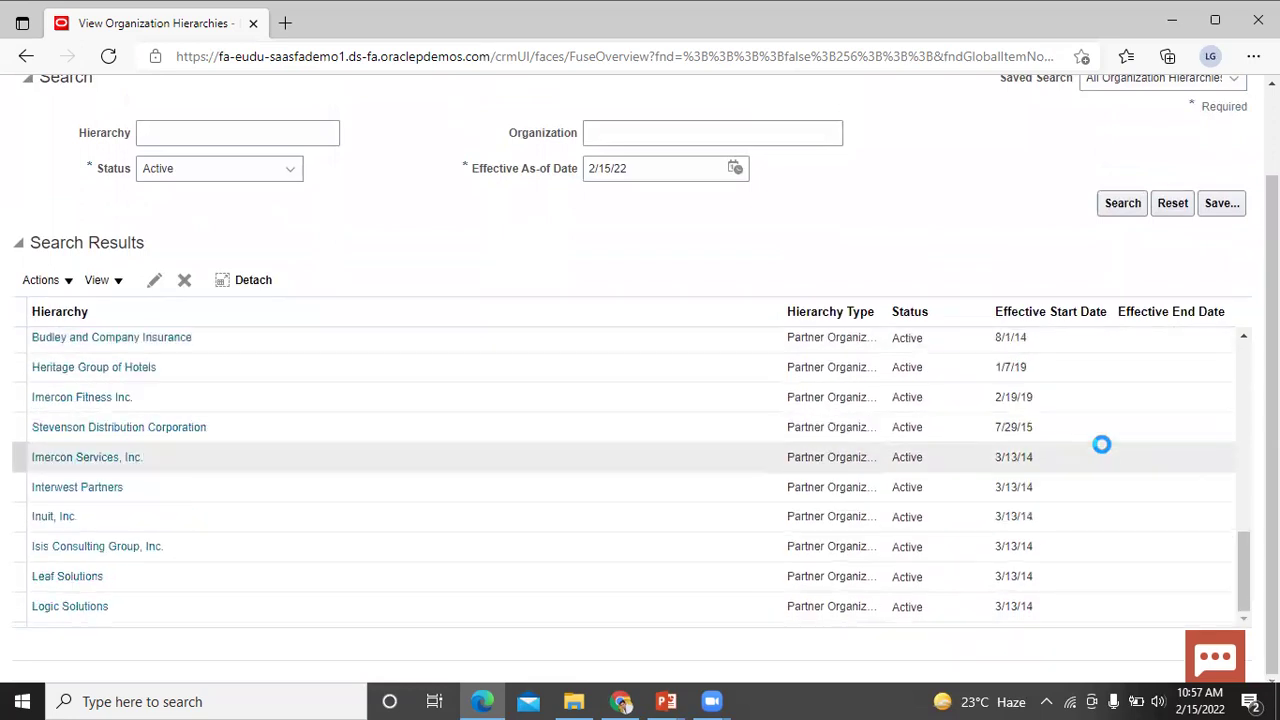
{"action": "scroll", "coordinate": [1103, 444], "scroll_direction": "down", "scroll_amount": 5}
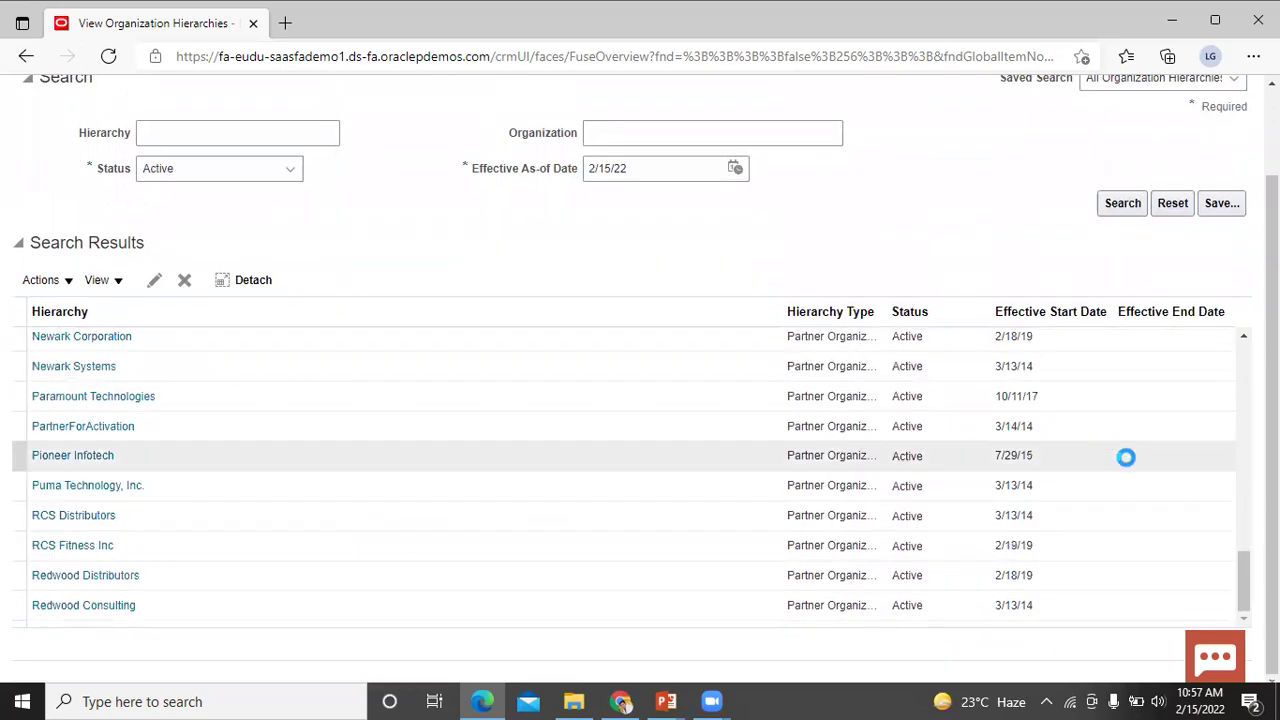
{"action": "scroll", "coordinate": [1123, 454], "scroll_direction": "up", "scroll_amount": 4}
{"action": "scroll", "coordinate": [1129, 464], "scroll_direction": "down", "scroll_amount": 5}
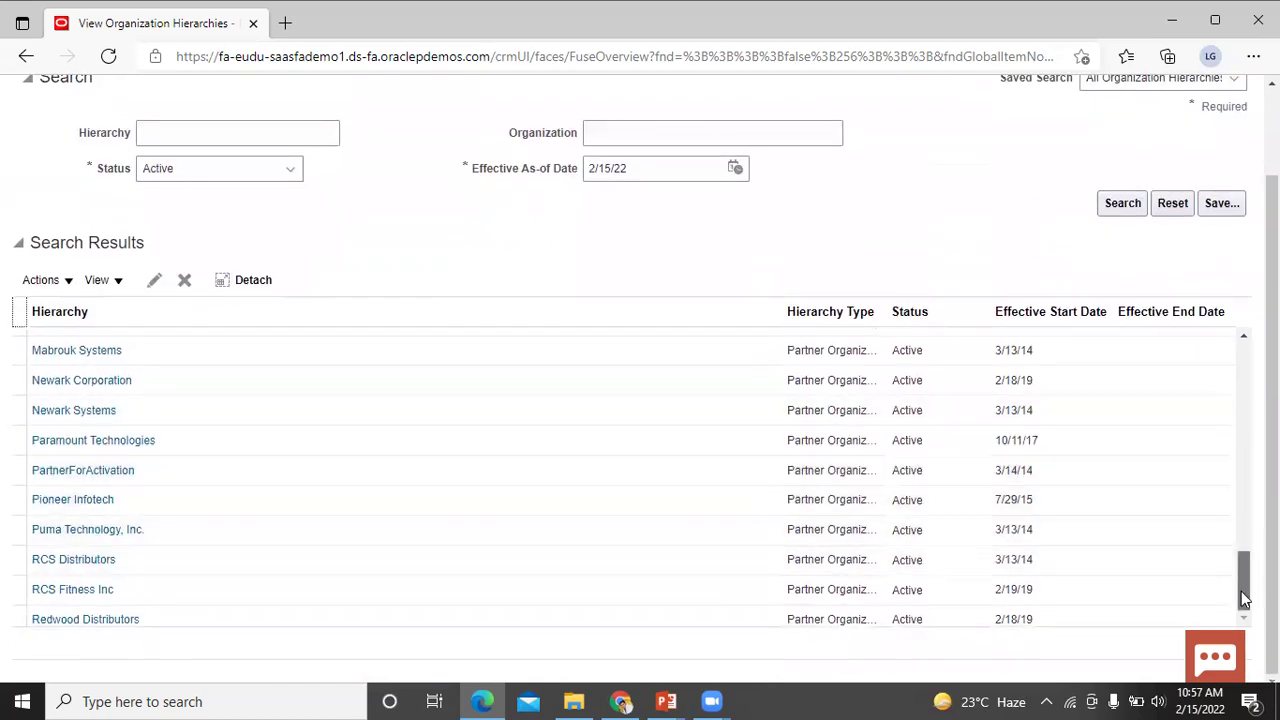
{"action": "left_click", "coordinate": [748, 495]}
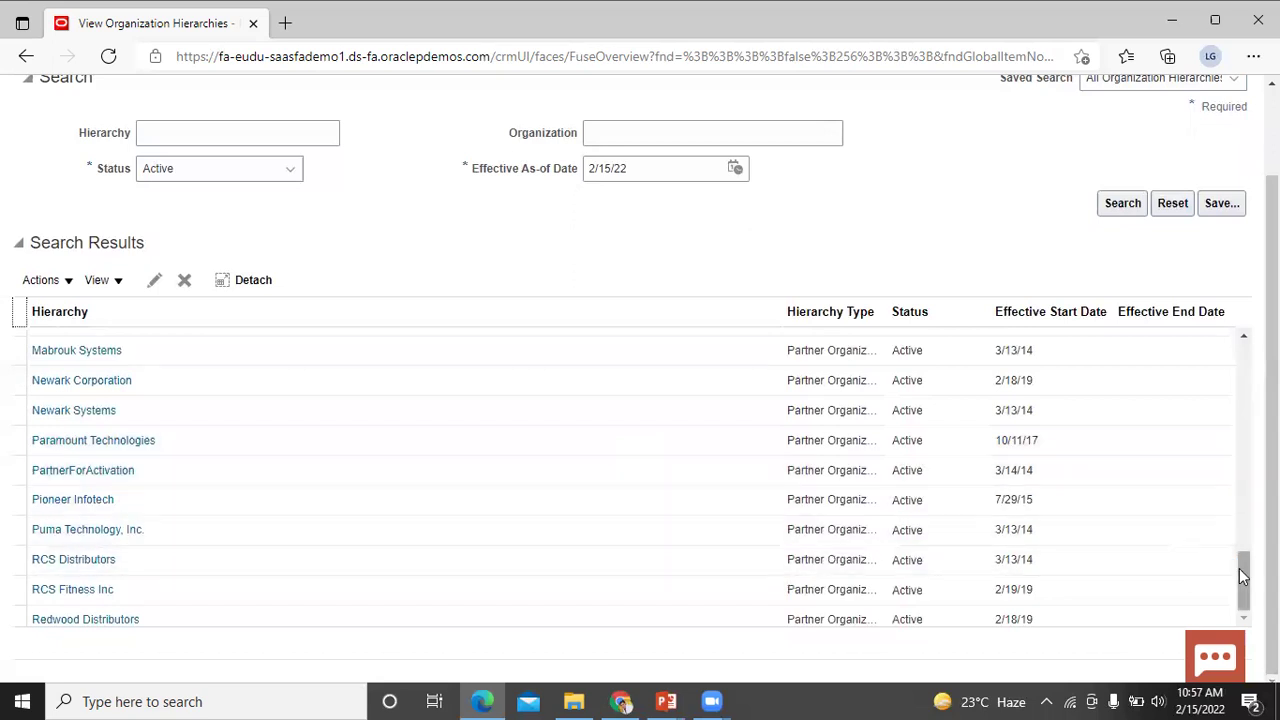
{"action": "scroll", "coordinate": [291, 486], "scroll_direction": "down", "scroll_amount": 4}
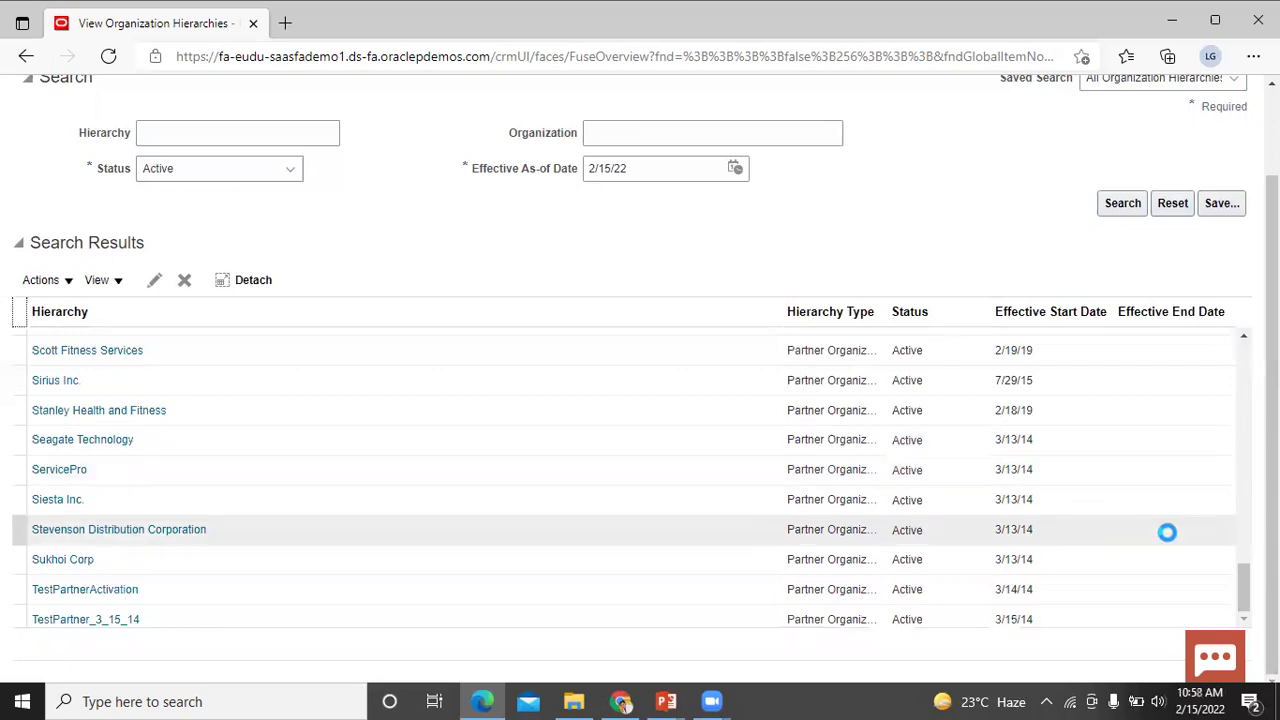
{"action": "scroll", "coordinate": [1167, 533], "scroll_direction": "down", "scroll_amount": 1}
{"action": "left_click_drag", "start_coordinate": [1243, 534], "coordinate": [1241, 597]}
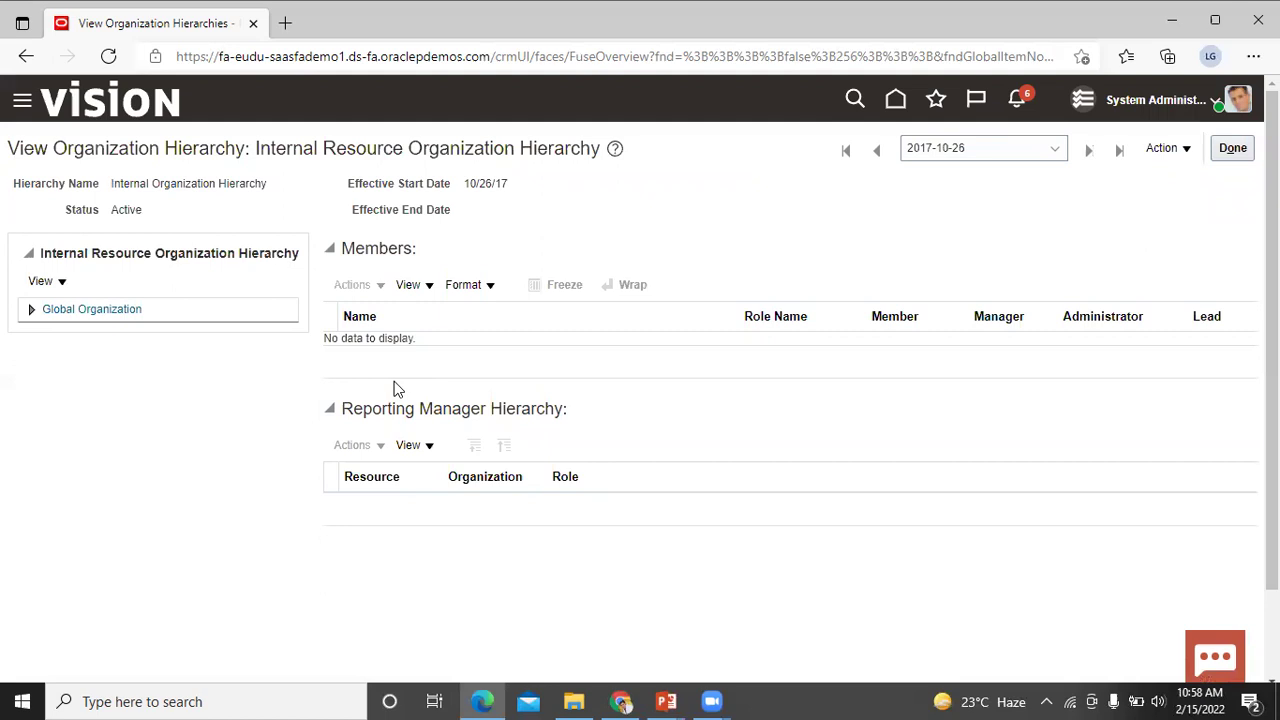
- Create a new hierarchy version and add a child node under Global Organization
{"action": "left_click", "coordinate": [1174, 150]}
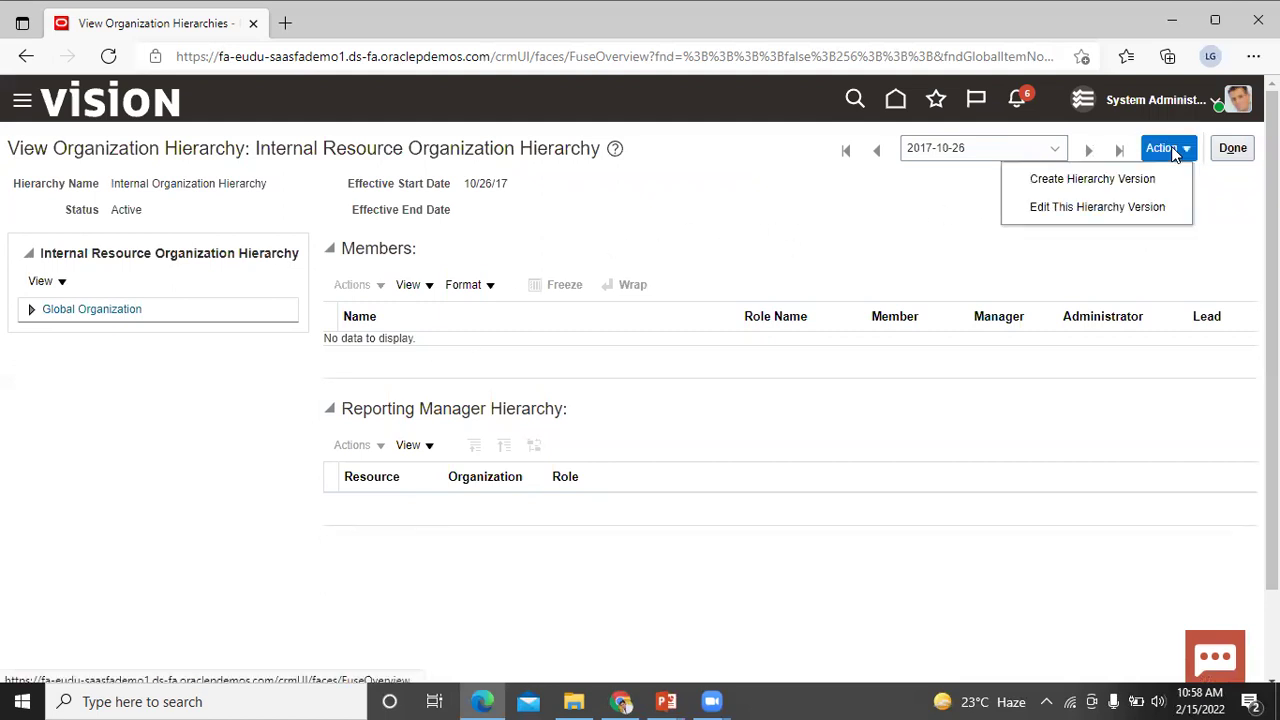
{"action": "left_click", "coordinate": [1134, 185]}
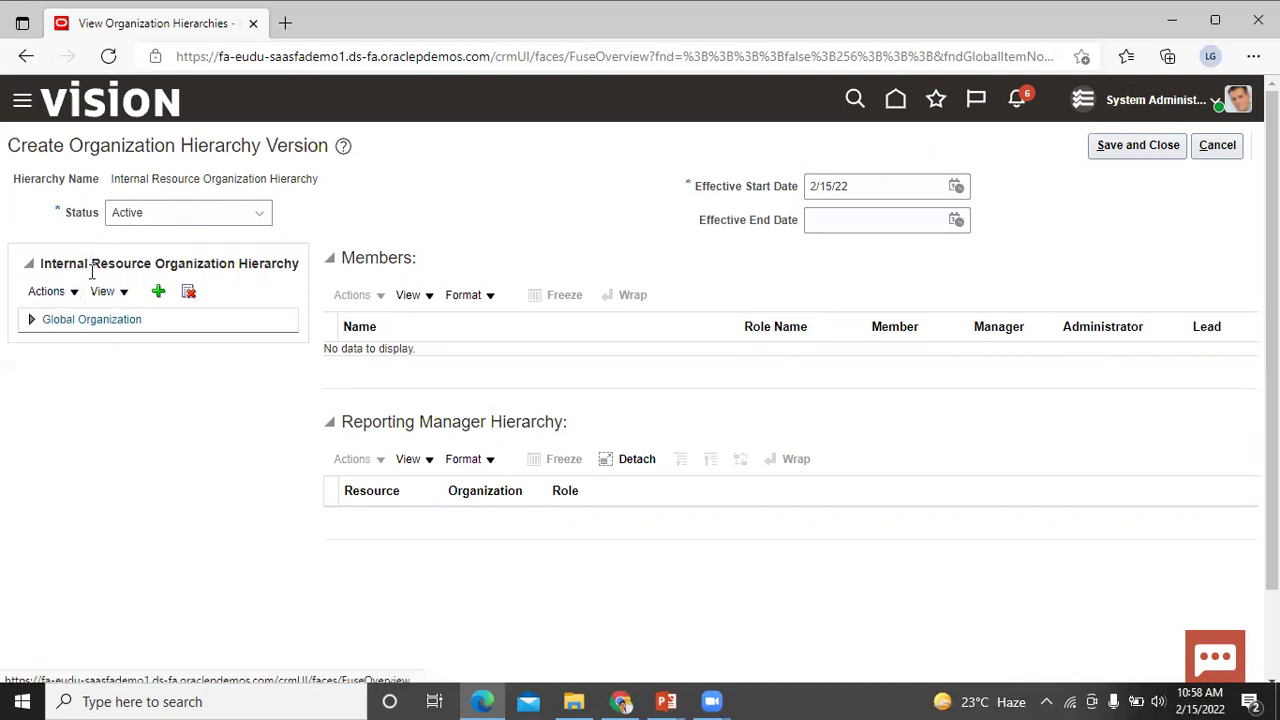
{"action": "left_click", "coordinate": [80, 318]}
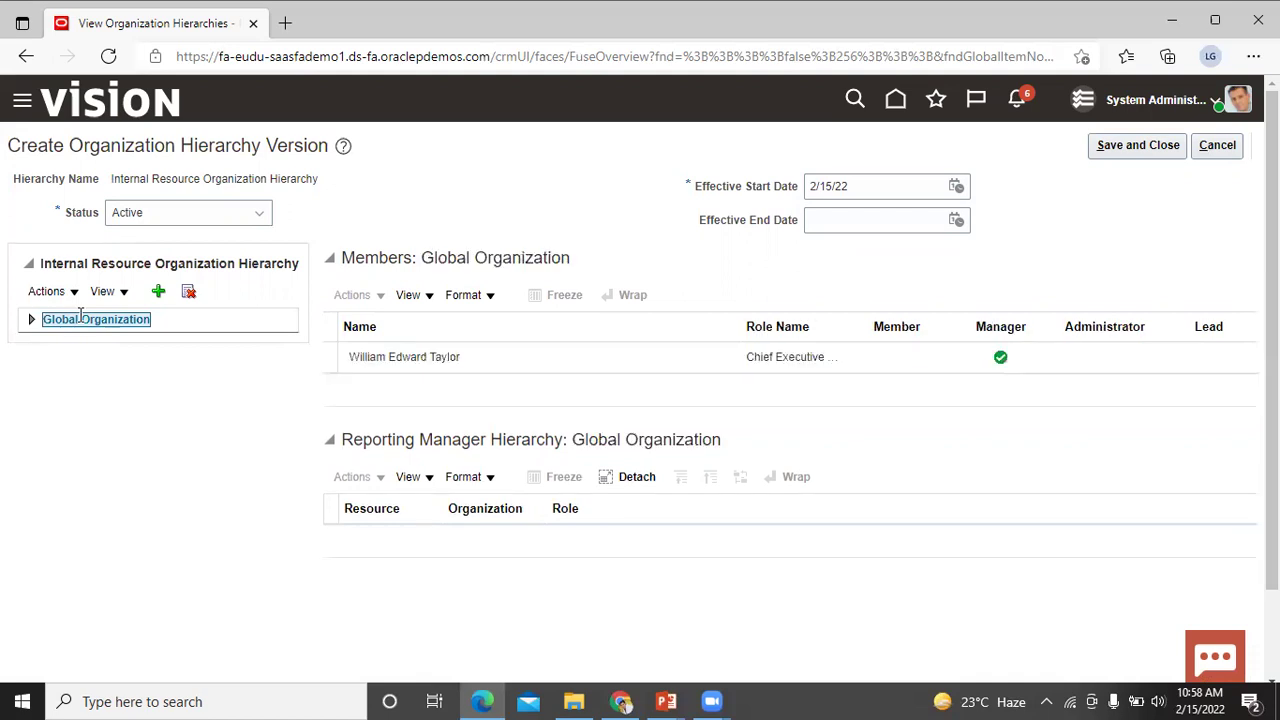
{"action": "left_click", "coordinate": [157, 291]}
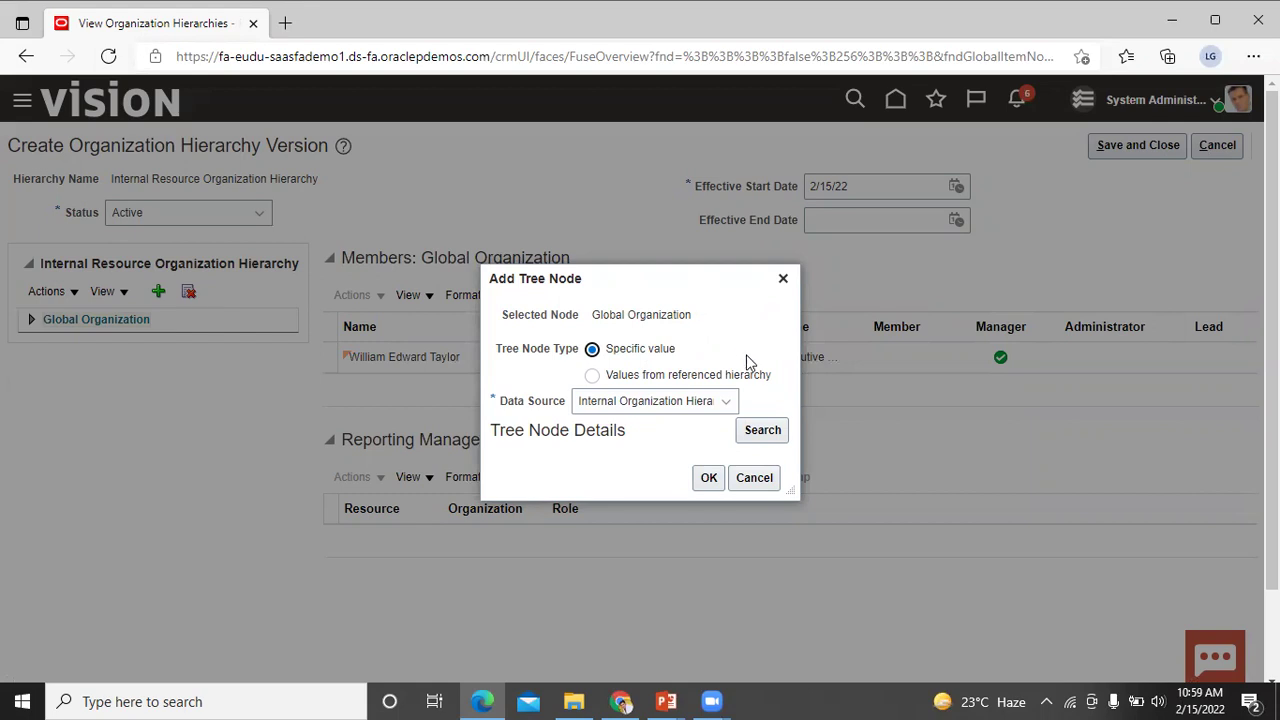
- In Add Tree Node, search organizations for the name 'BISP Infonet'
{"action": "left_click", "coordinate": [762, 436]}
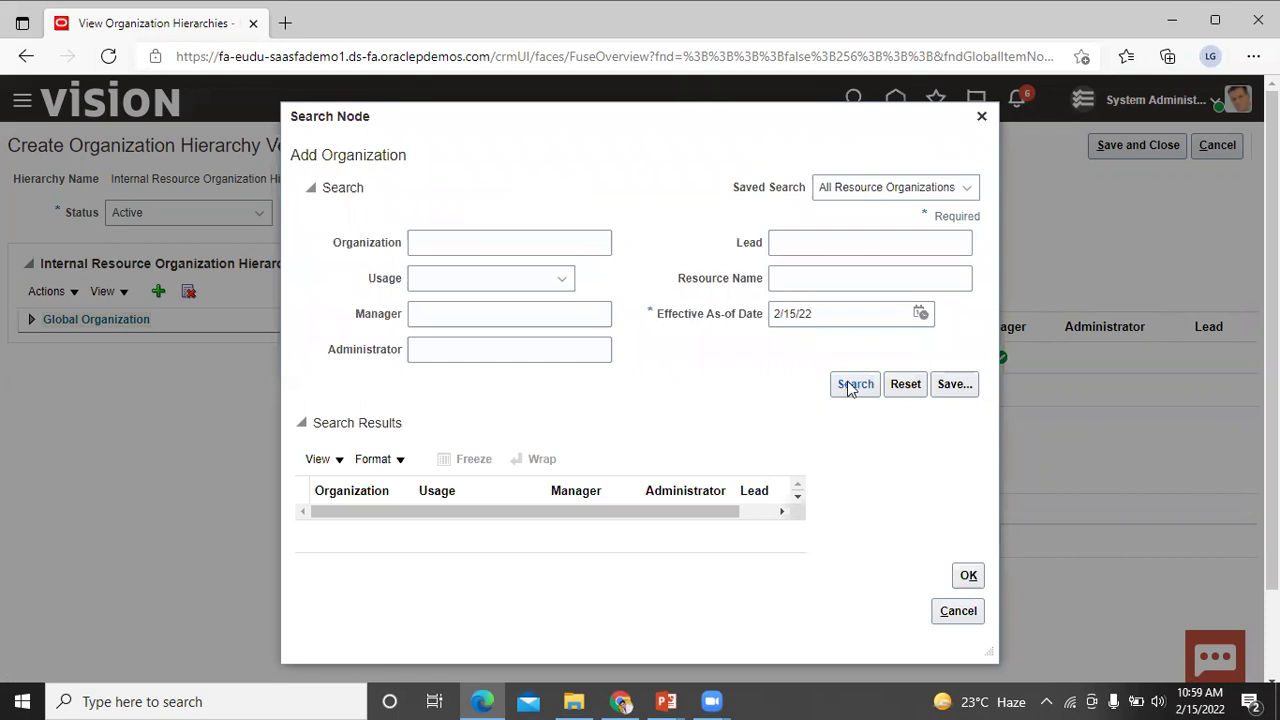
{"action": "left_click", "coordinate": [848, 388]}
{"action": "scroll", "coordinate": [750, 450], "scroll_direction": "down", "scroll_amount": 3}
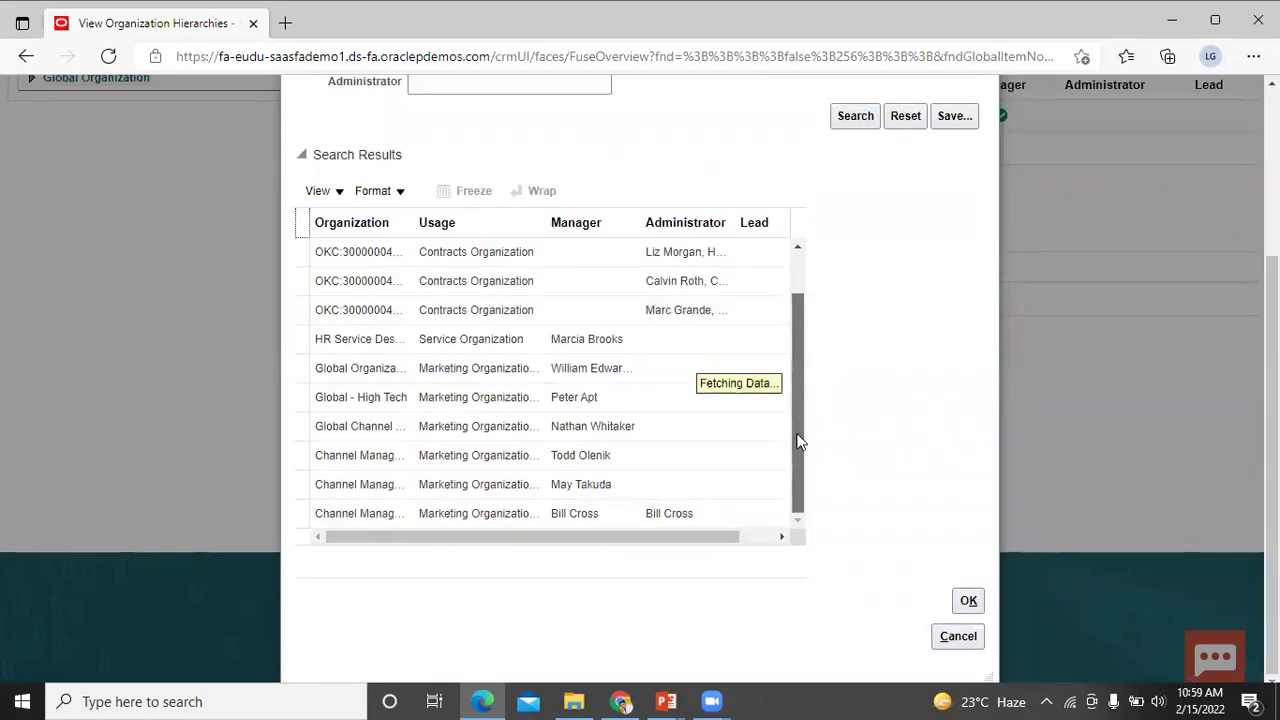
{"action": "scroll", "coordinate": [766, 354], "scroll_direction": "up", "scroll_amount": 3}
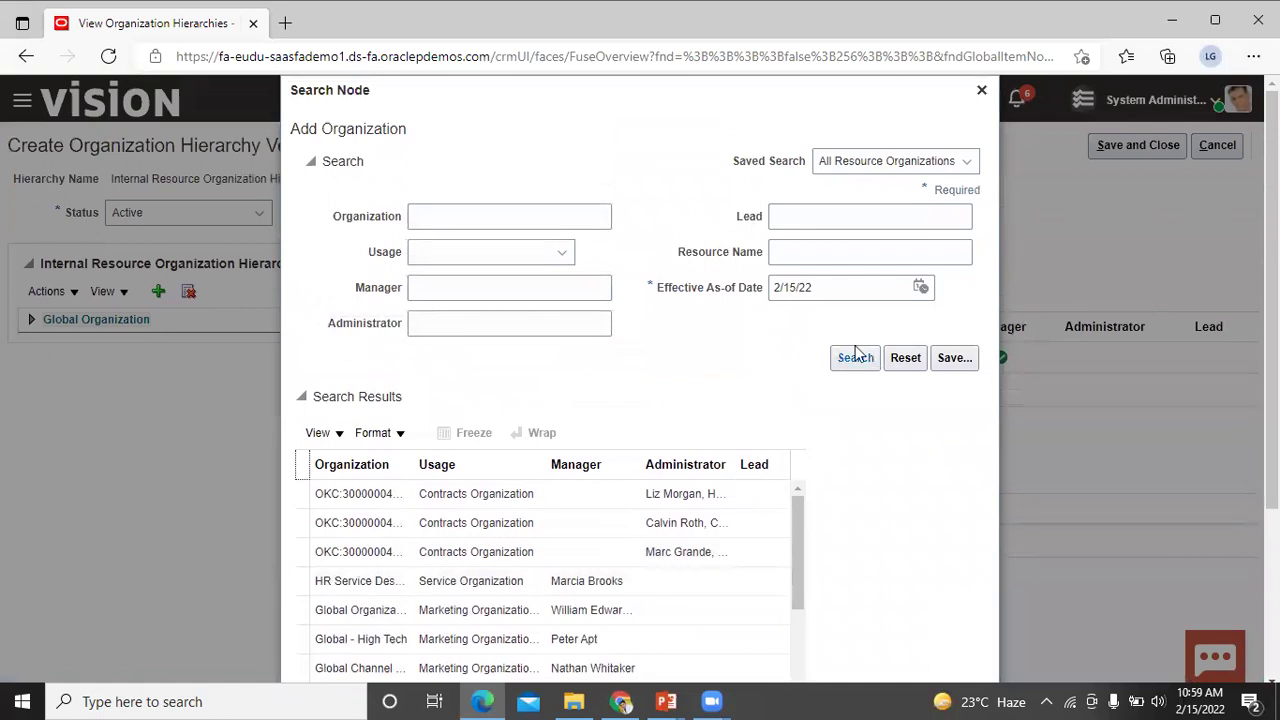
{"action": "left_click", "coordinate": [520, 212]}
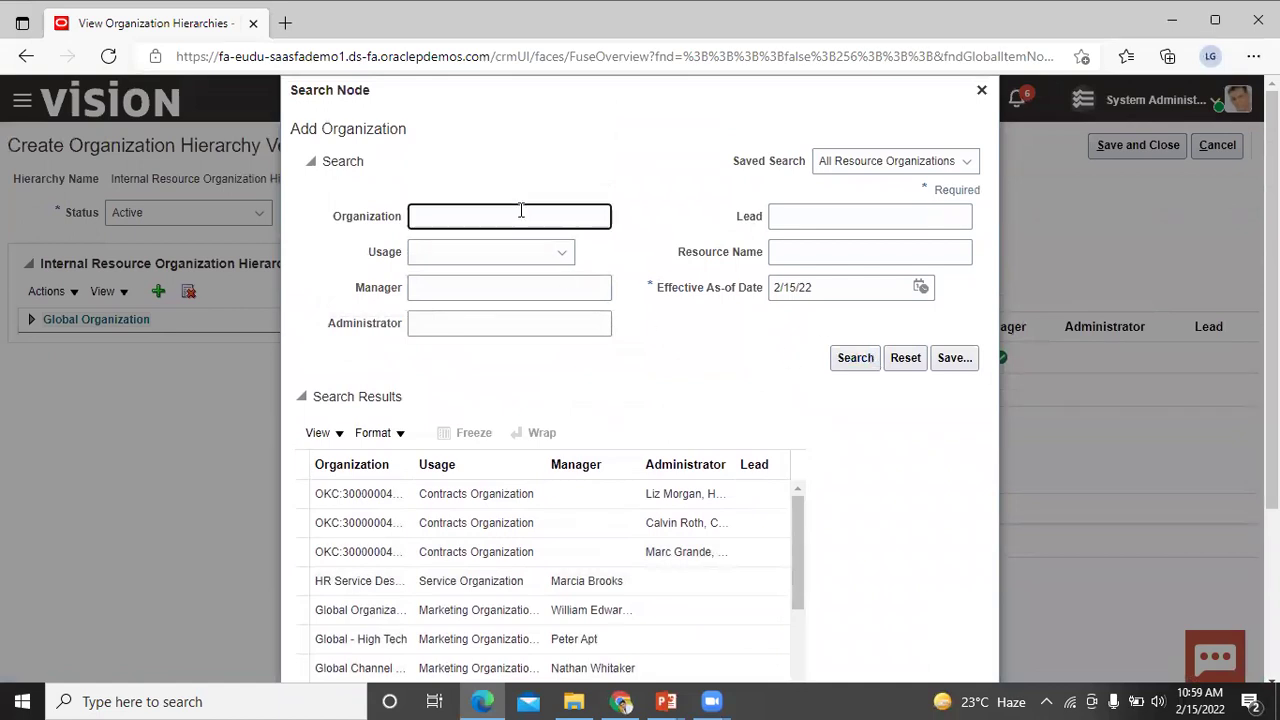
{"action": "type", "text": "BISP Infonet"}
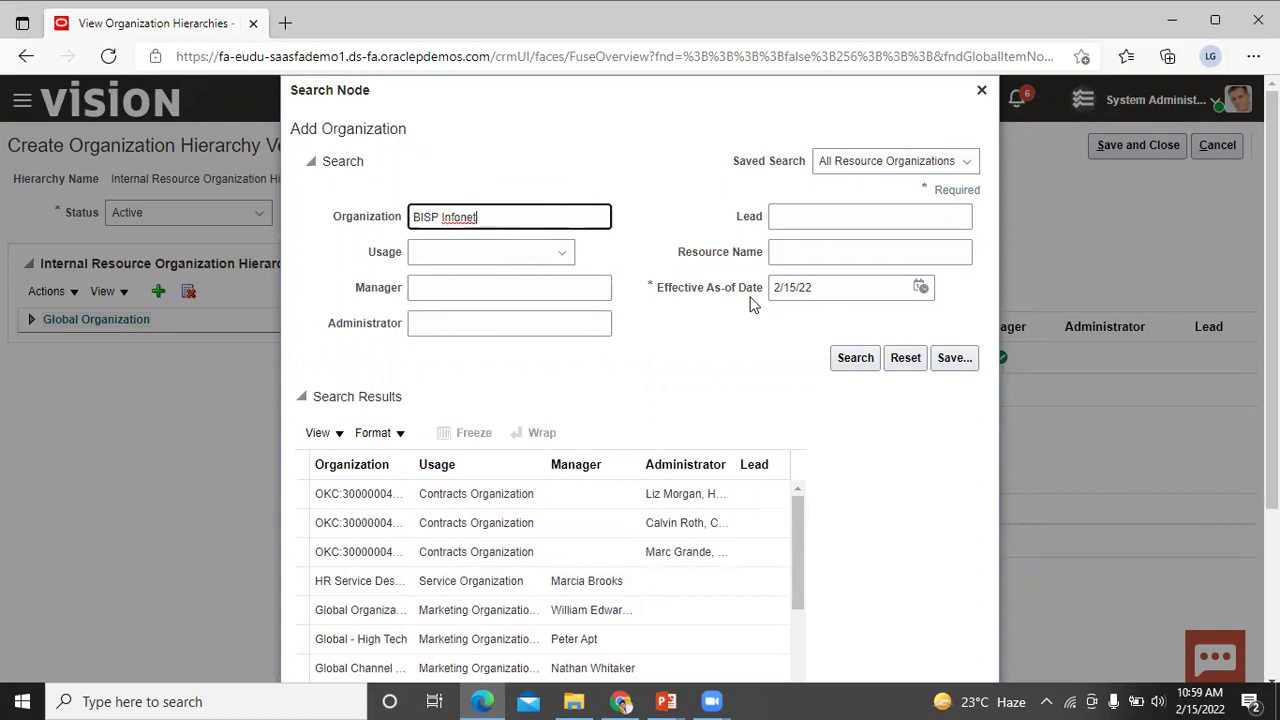
{"action": "left_click", "coordinate": [852, 357]}
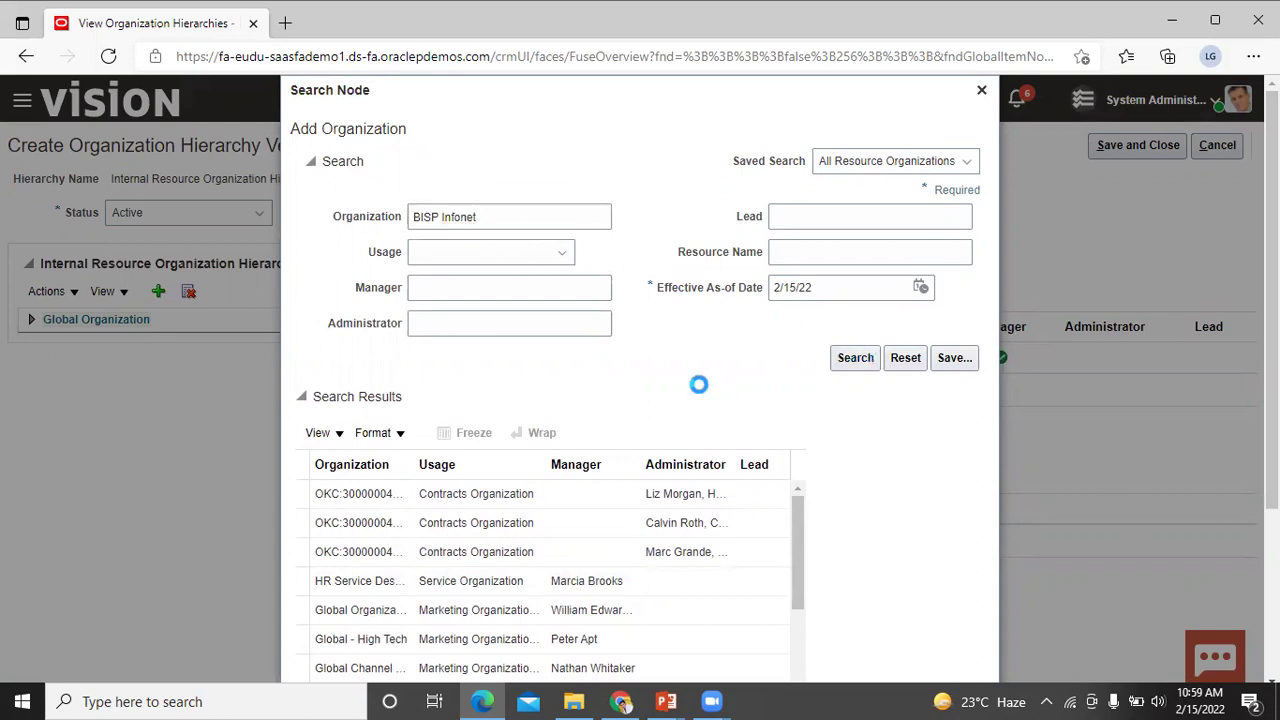
- Select the BISP Infonet Sales Organization result and confirm it as the new node
{"action": "left_click", "coordinate": [325, 505]}
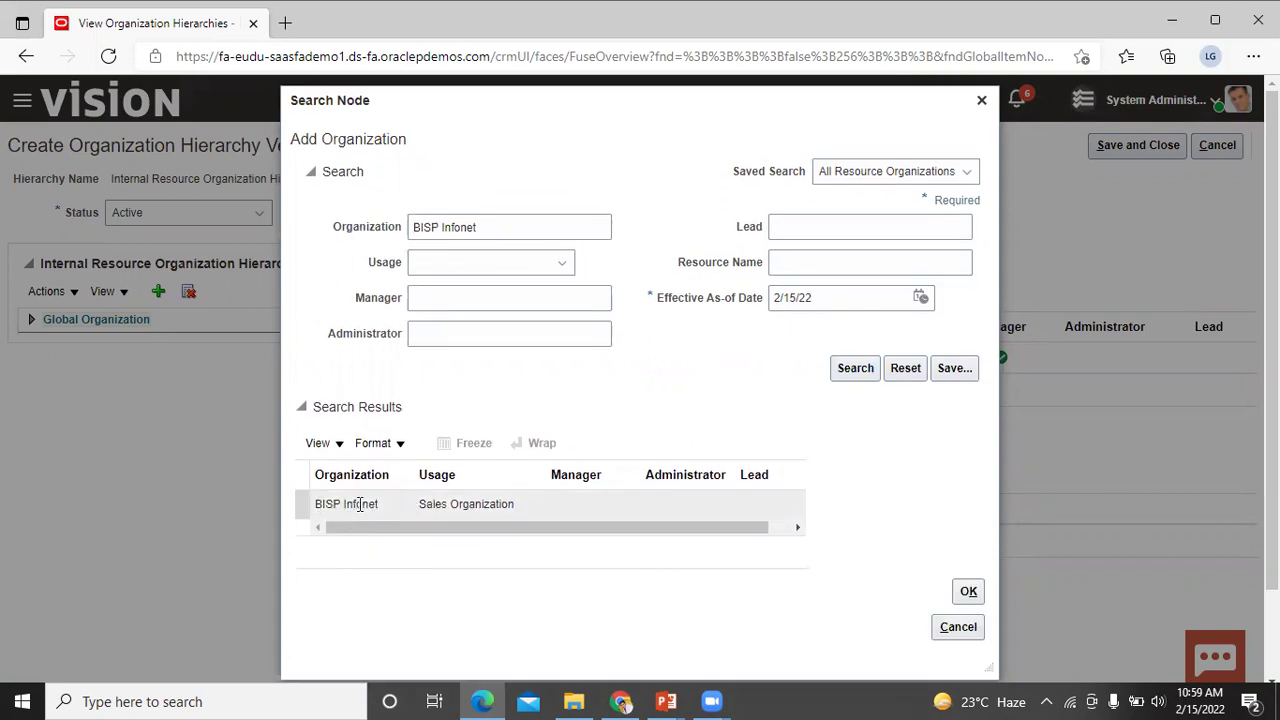
{"action": "scroll", "coordinate": [786, 514], "scroll_direction": "down", "scroll_amount": 2}
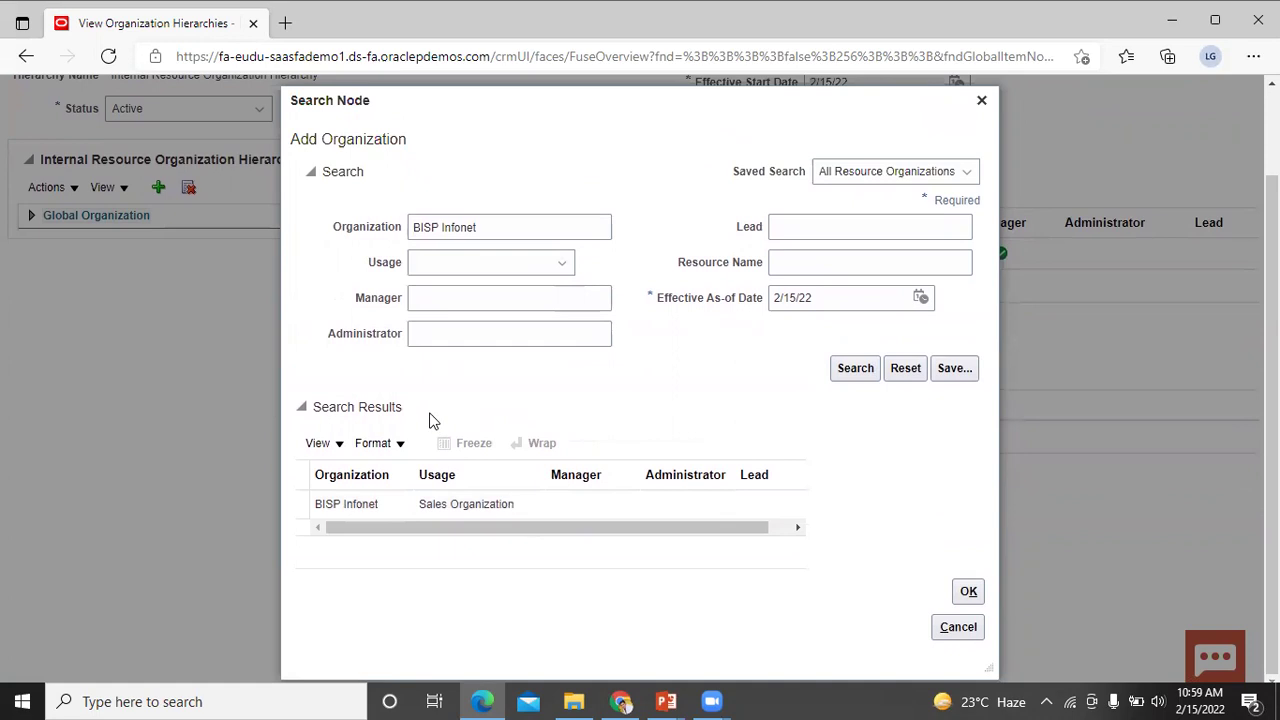
{"action": "left_click", "coordinate": [363, 506]}
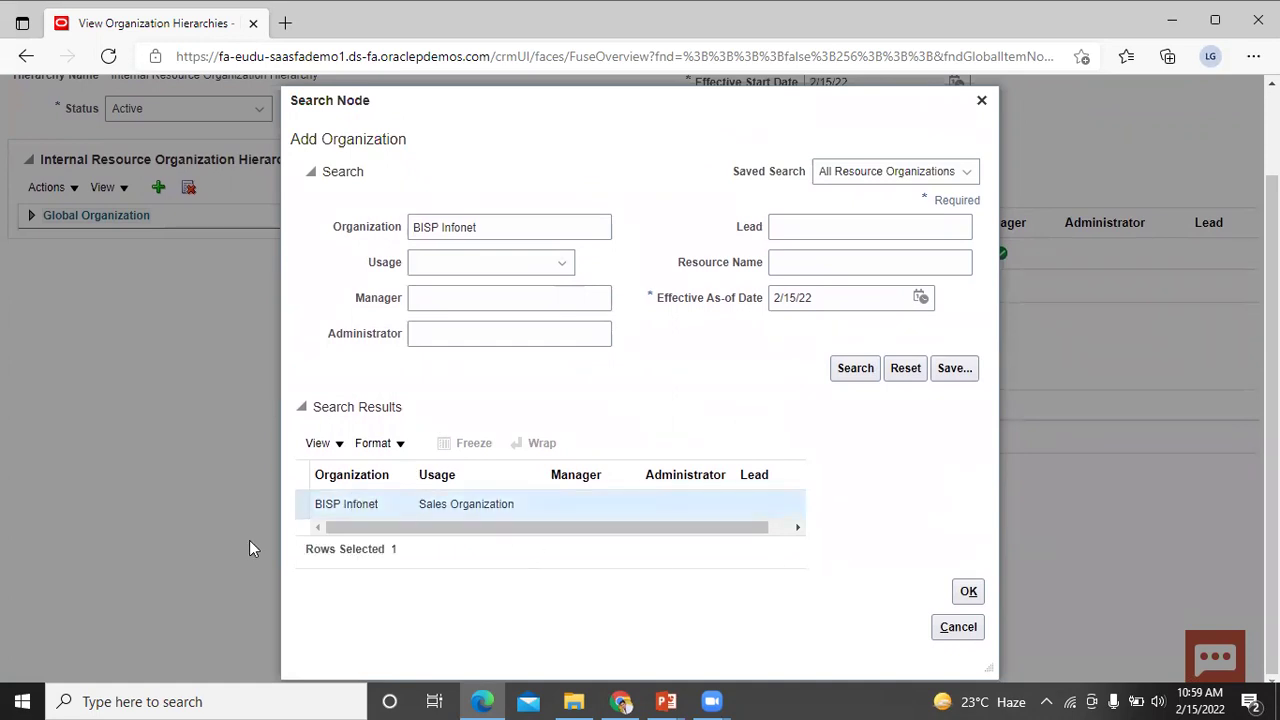
{"action": "left_click", "coordinate": [968, 592]}
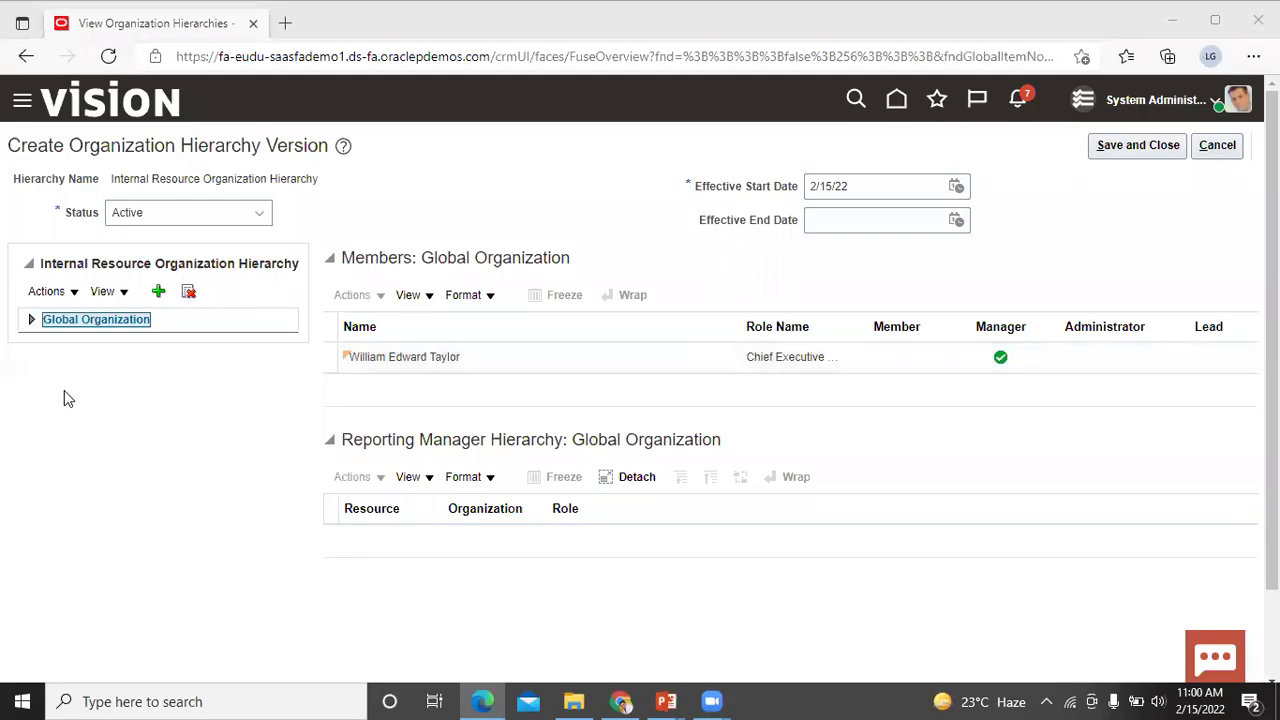
- Expand Global Organization in the hierarchy tree to show BISP Infonet among its children
{"action": "left_click", "coordinate": [31, 322]}
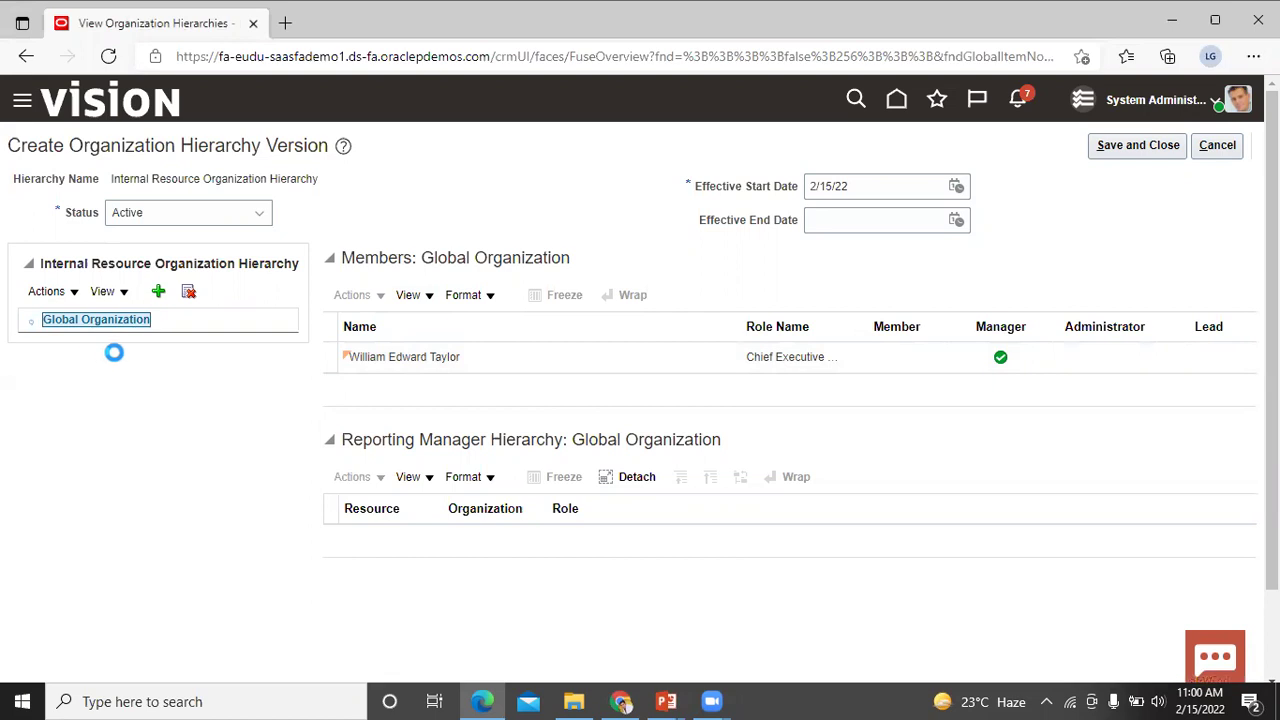